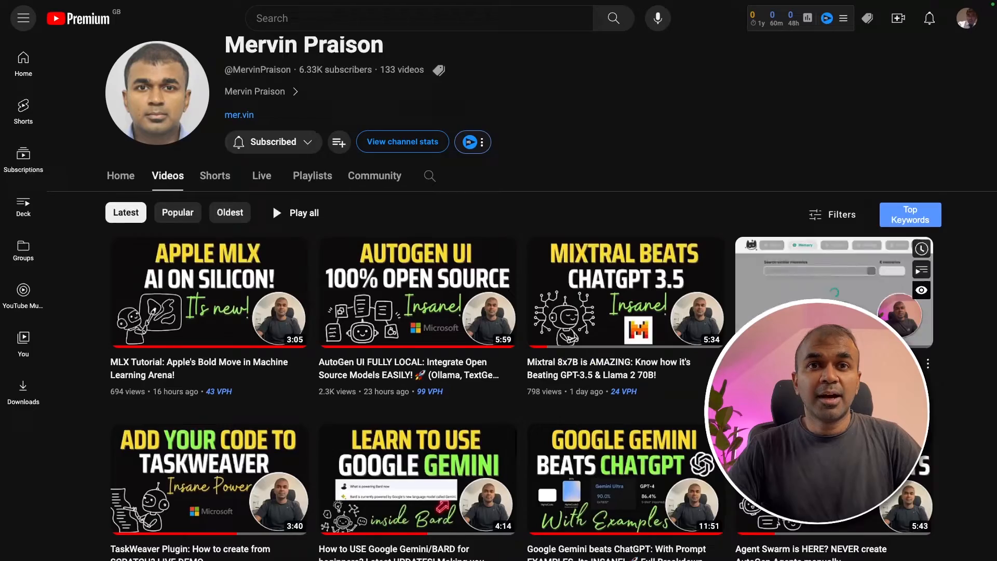
scroll(499, 312, down, 3)
scroll(498, 312, down, 3)
scroll(499, 312, down, 3)
scroll(499, 312, down, 3)
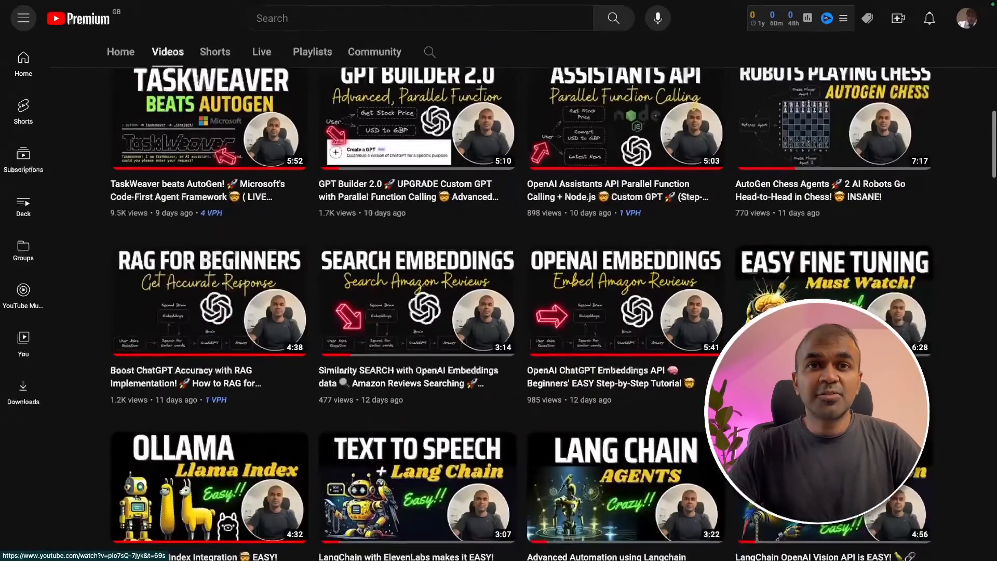
scroll(499, 312, down, 3)
scroll(499, 312, down, 3)
scroll(499, 311, down, 3)
scroll(499, 312, down, 3)
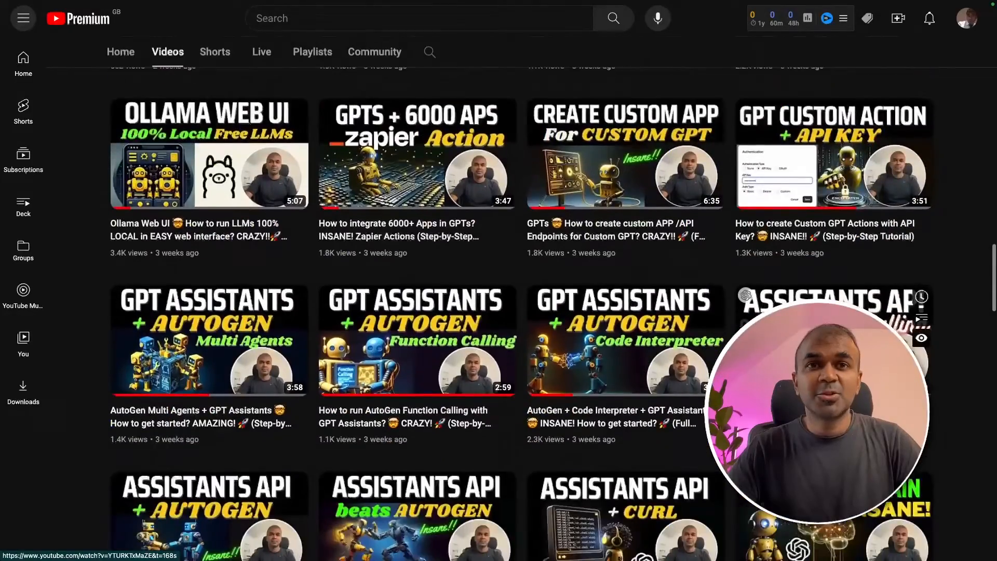
scroll(499, 312, down, 3)
scroll(499, 312, down, 3)
scroll(500, 313, down, 3)
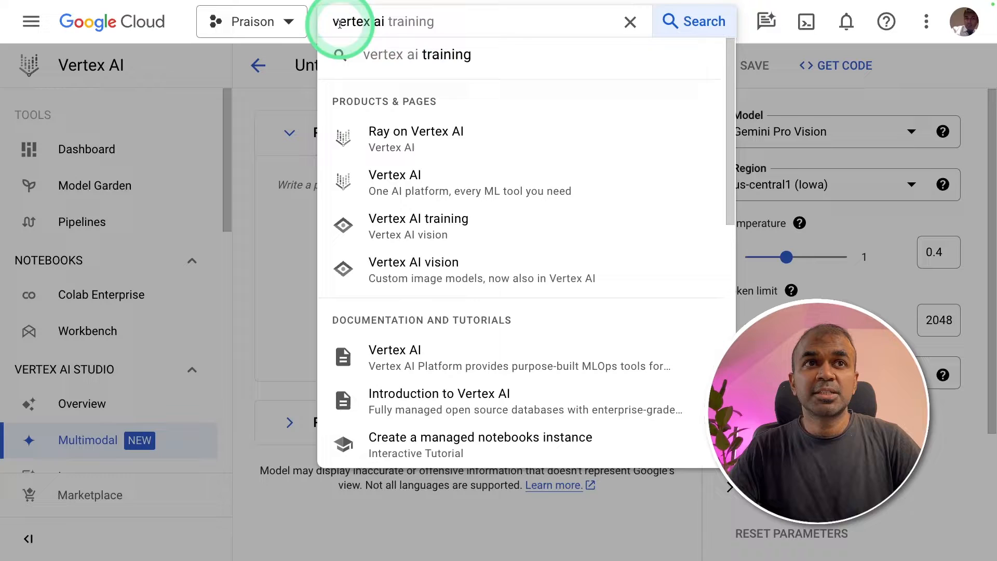
- Start a new single-turn multimodal prompt in Vertex AI Studio from the Multimodal area
click(445, 191)
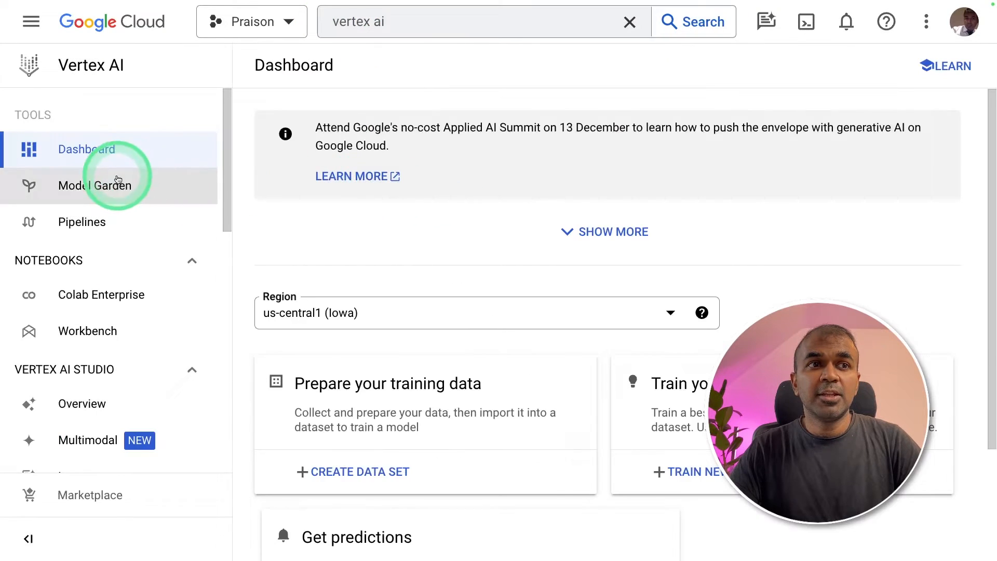
click(92, 443)
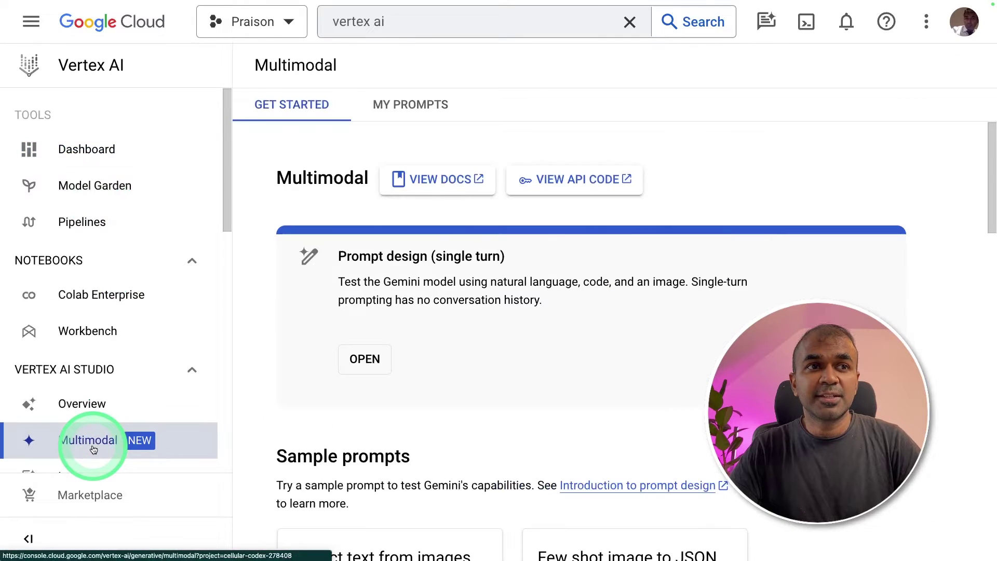
click(365, 361)
click(392, 209)
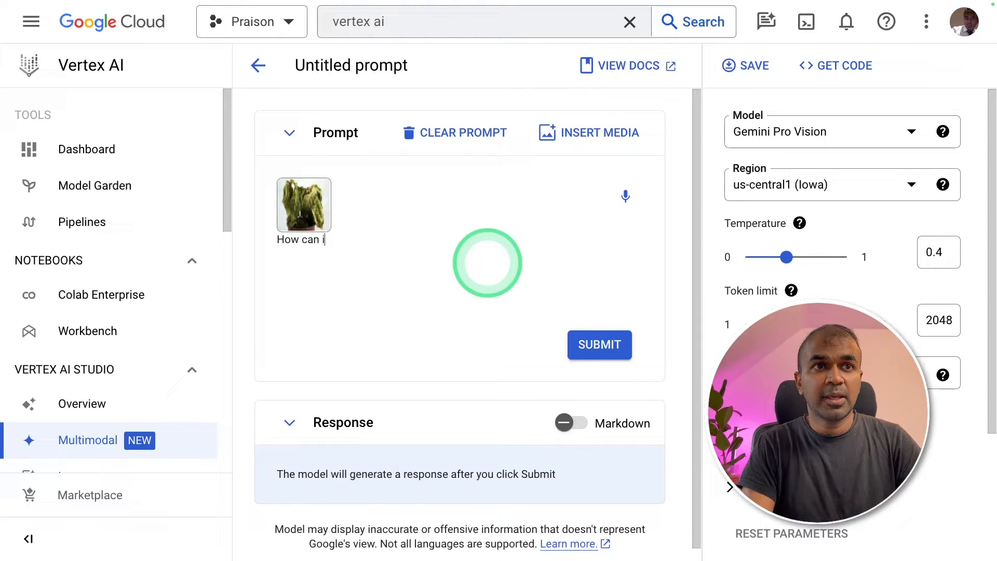
text(restore this plant?)
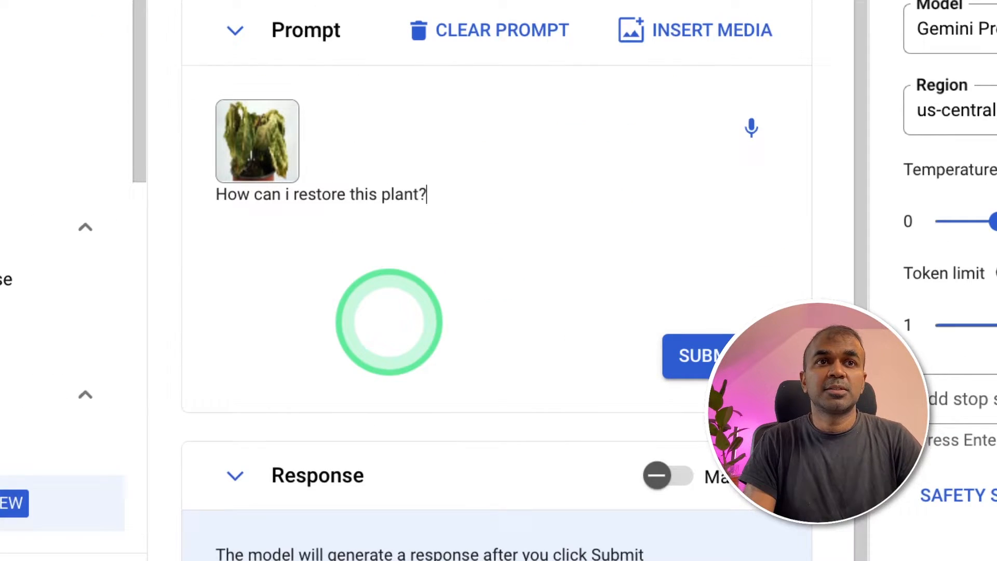
- Submit the wilted-plant question to Gemini Pro Vision and render the answer as Markdown
click(699, 357)
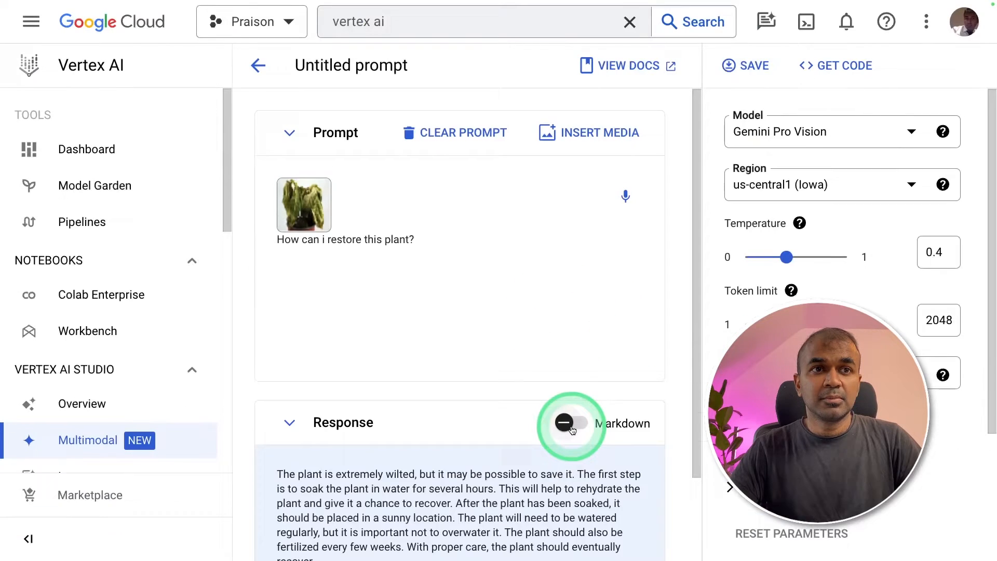
click(572, 427)
scroll(499, 437, down, 3)
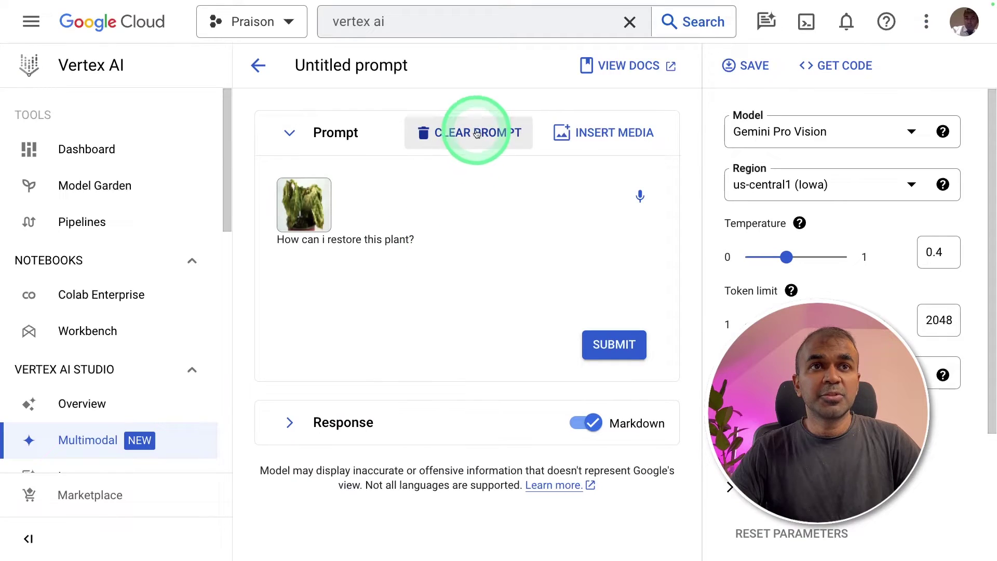
- Clear the plant prompt, ask 'How can i Fix this?' about the bike, then what to add to the room
click(477, 132)
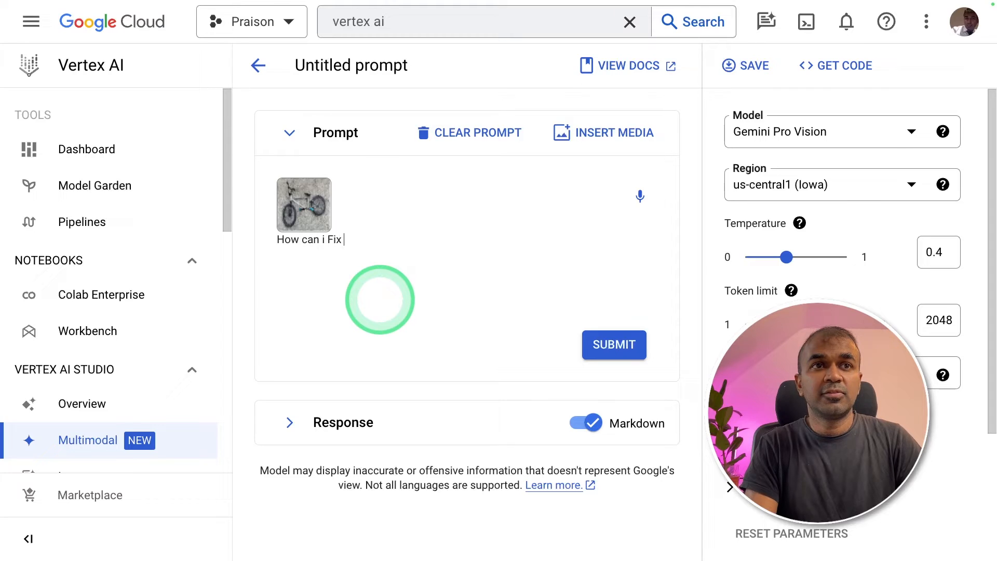
text(is?)
click(615, 345)
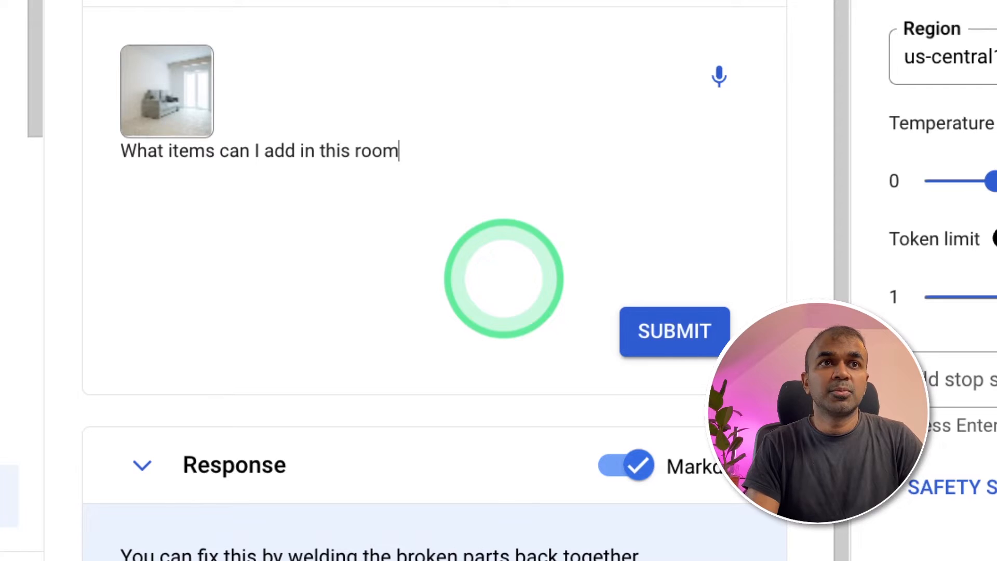
text(?)
click(668, 333)
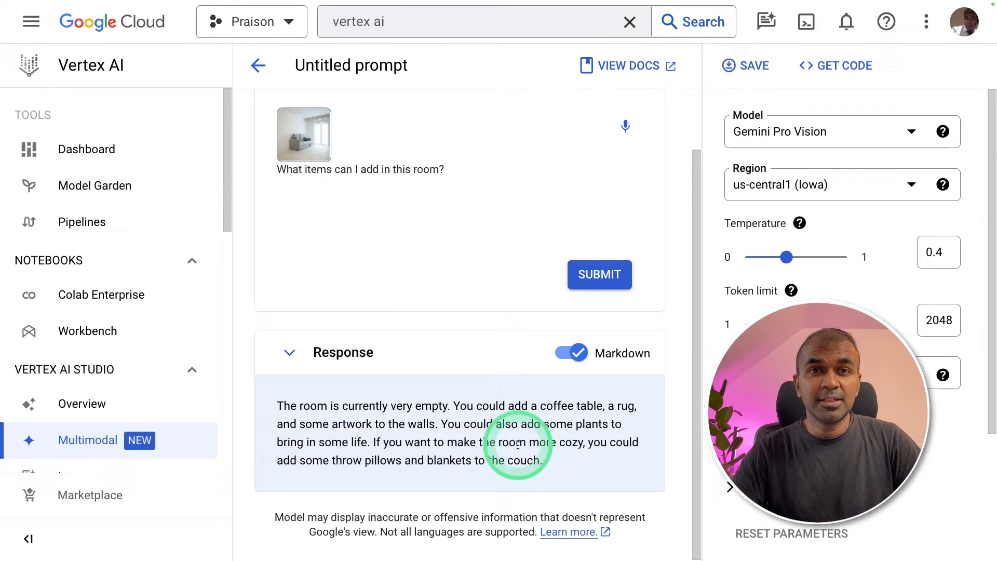
- Check the Region help, expand Advanced parameters and save Safety Settings at Block some for all categories
click(943, 185)
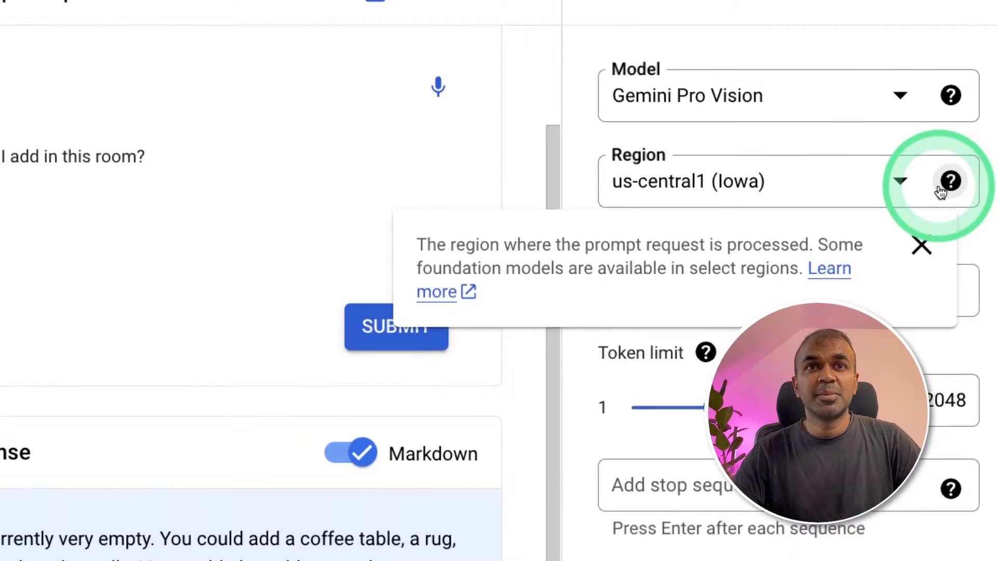
scroll(589, 353, down, 3)
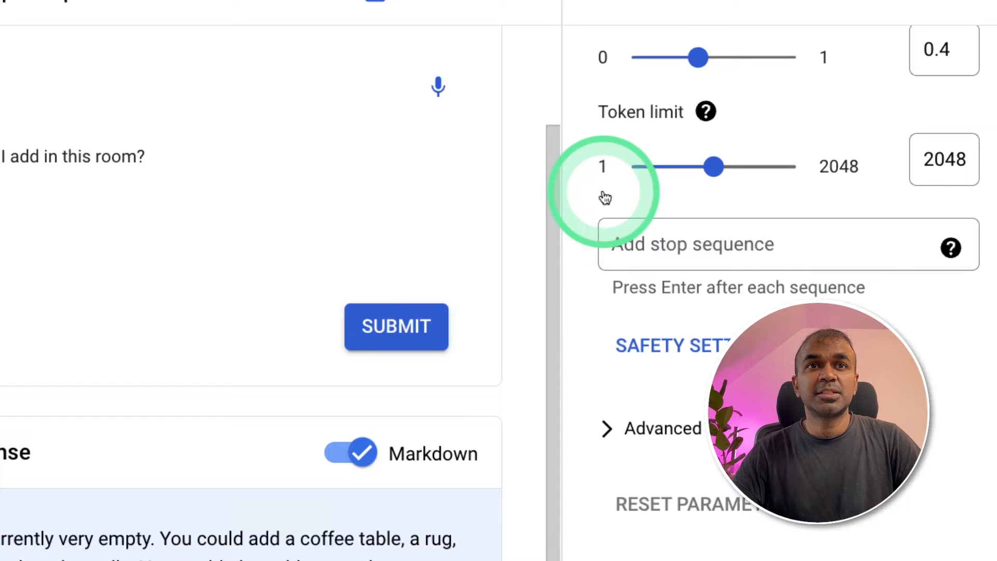
scroll(600, 234, down, 1)
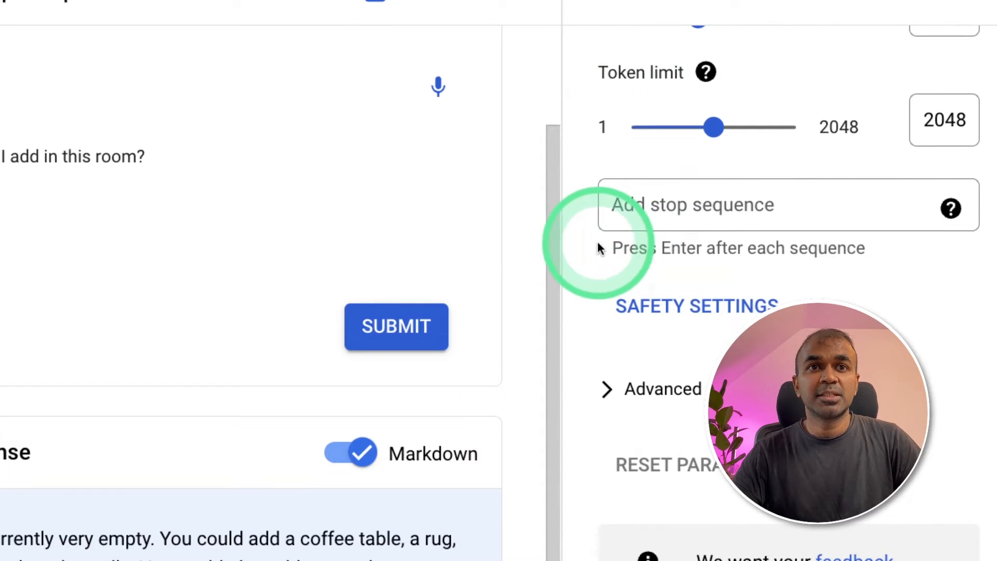
click(616, 389)
scroll(646, 459, down, 2)
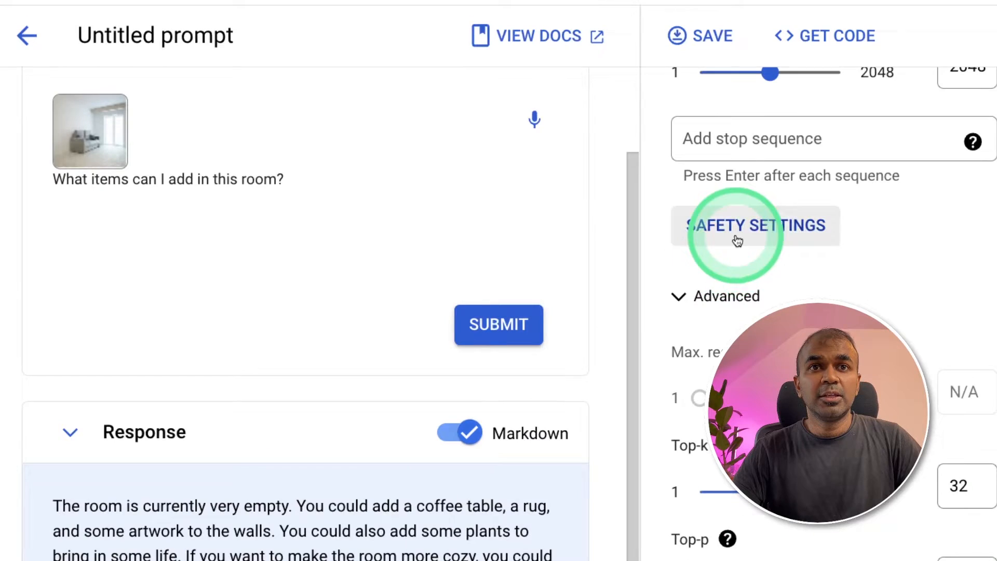
click(728, 228)
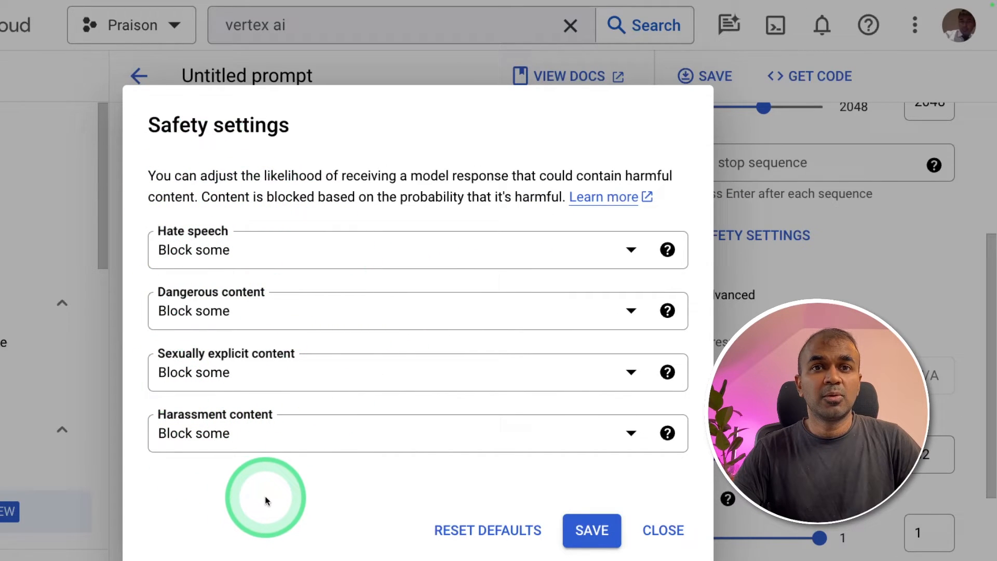
click(591, 530)
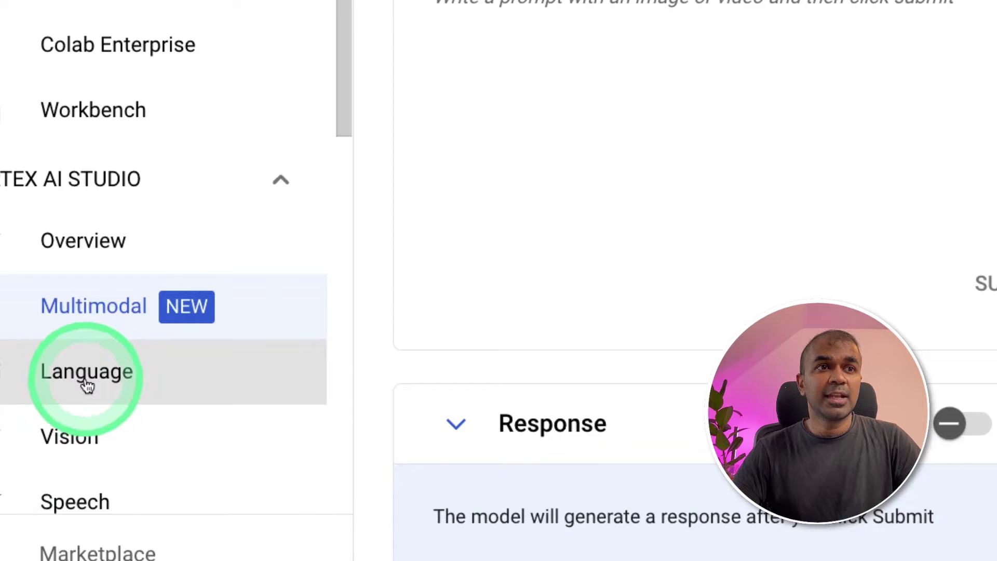
- Start a free-form Language prompt with 'Convert this below data to table format' above the order conversation
click(86, 374)
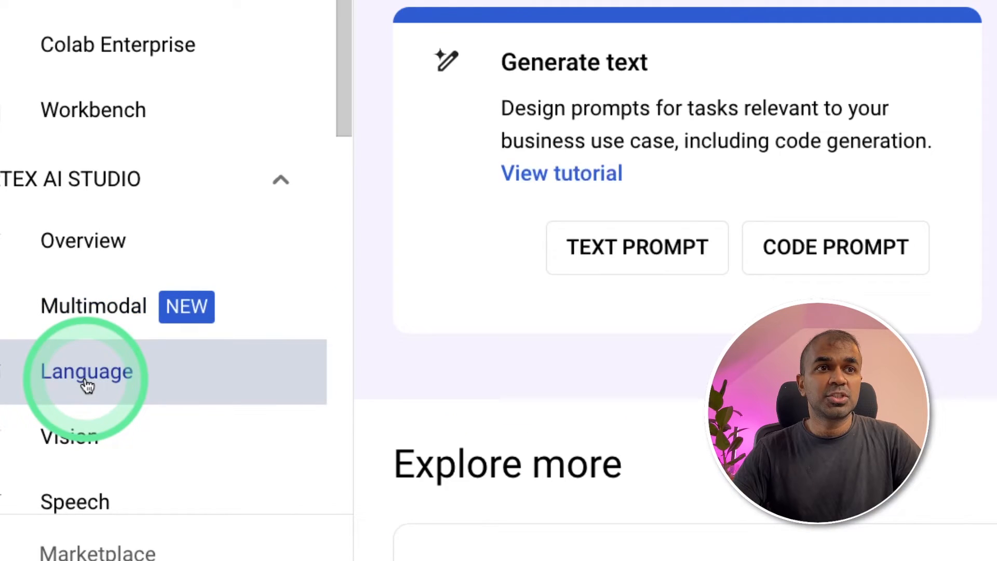
click(649, 257)
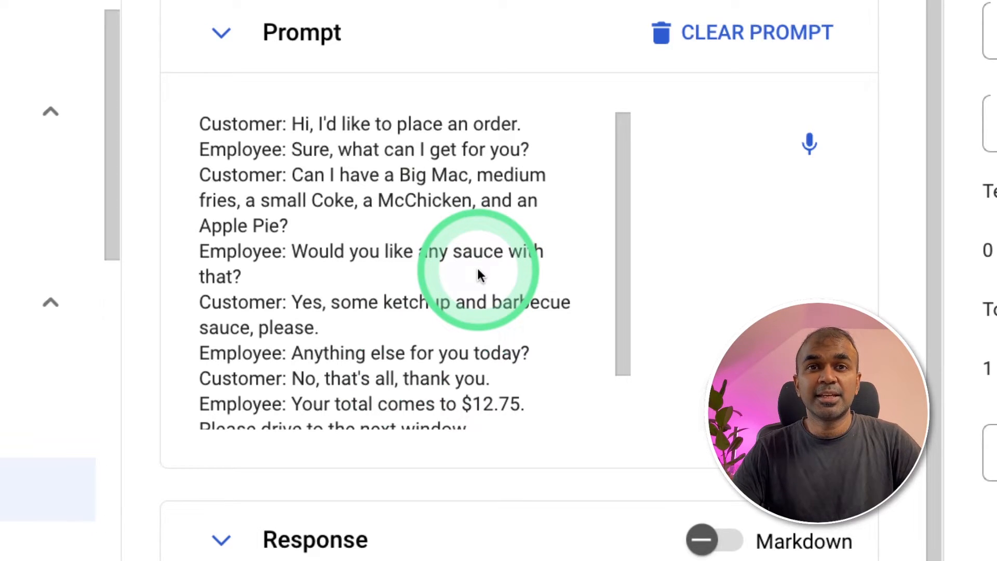
key(Return)
key(Return)
key(Up)
key(Up)
text(Conver)
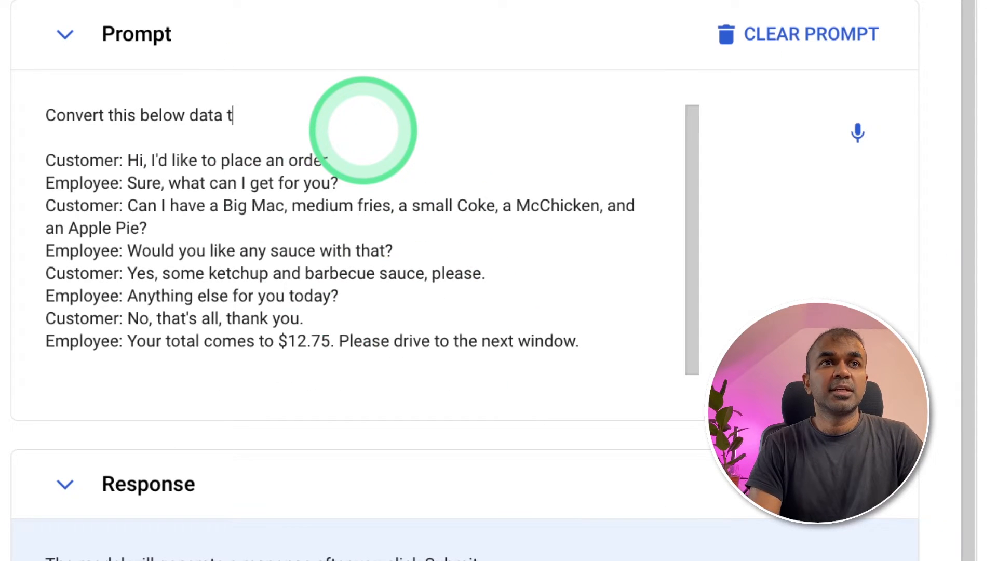
text(mat)
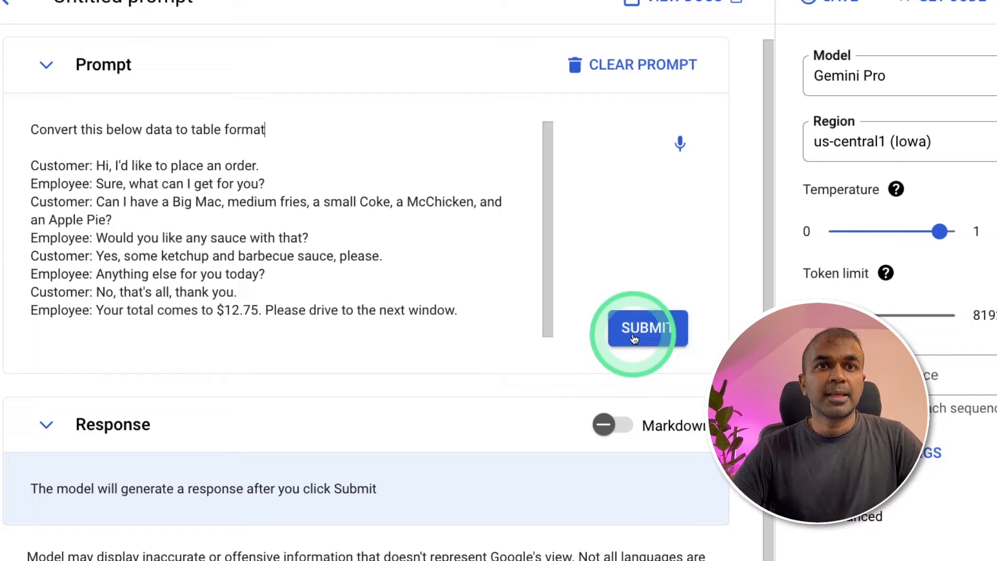
- Submit it and view Gemini Pro's seven-item order table, totaling $12.75, as formatted Markdown
click(647, 331)
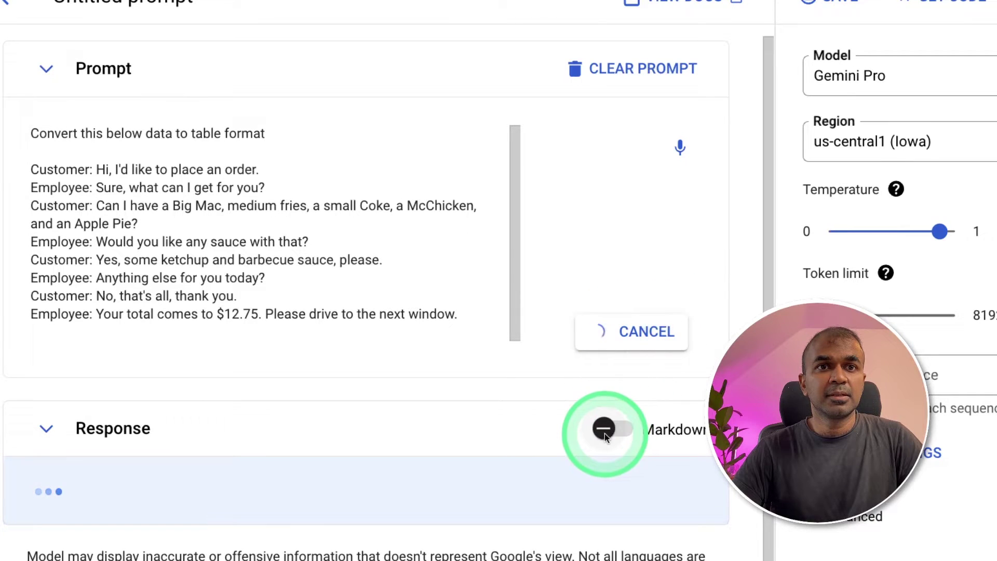
click(605, 430)
scroll(446, 415, down, 4)
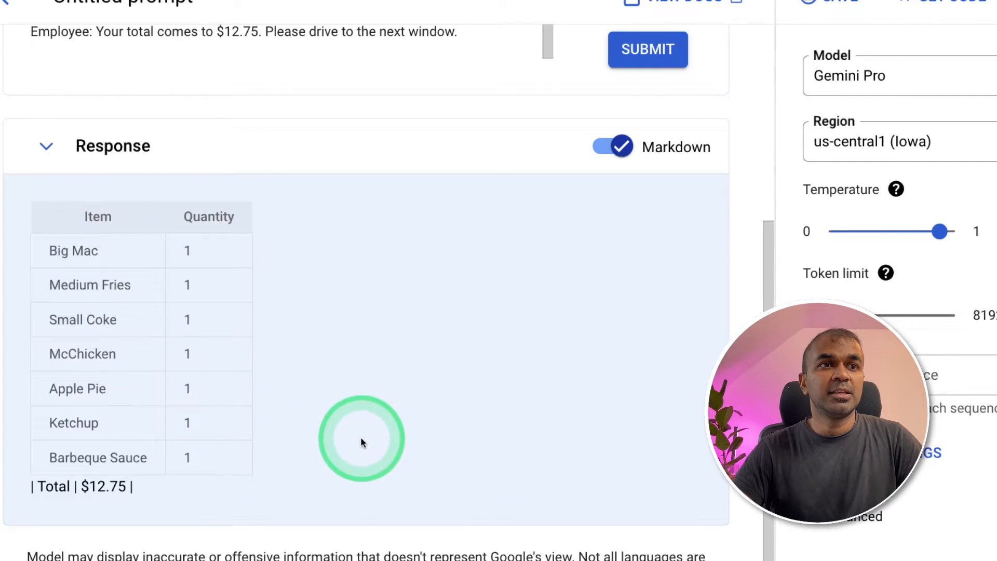
scroll(360, 438, up, 4)
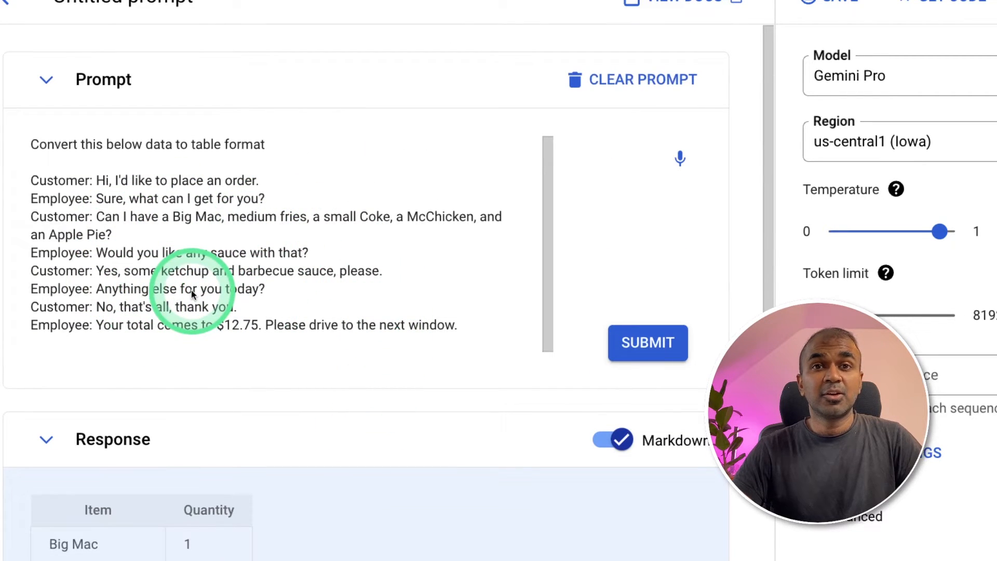
scroll(281, 358, down, 4)
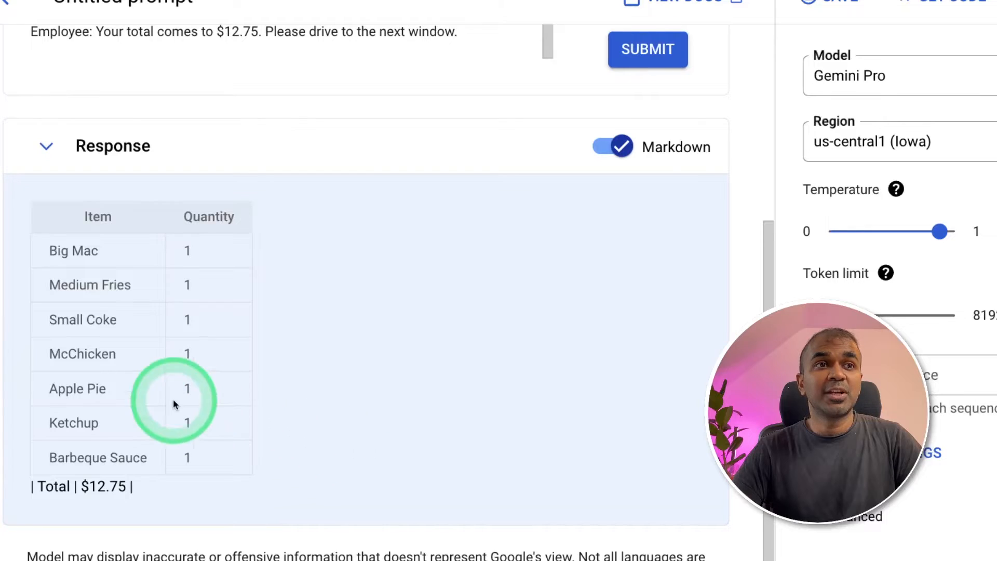
drag(149, 351, 233, 515)
click(345, 461)
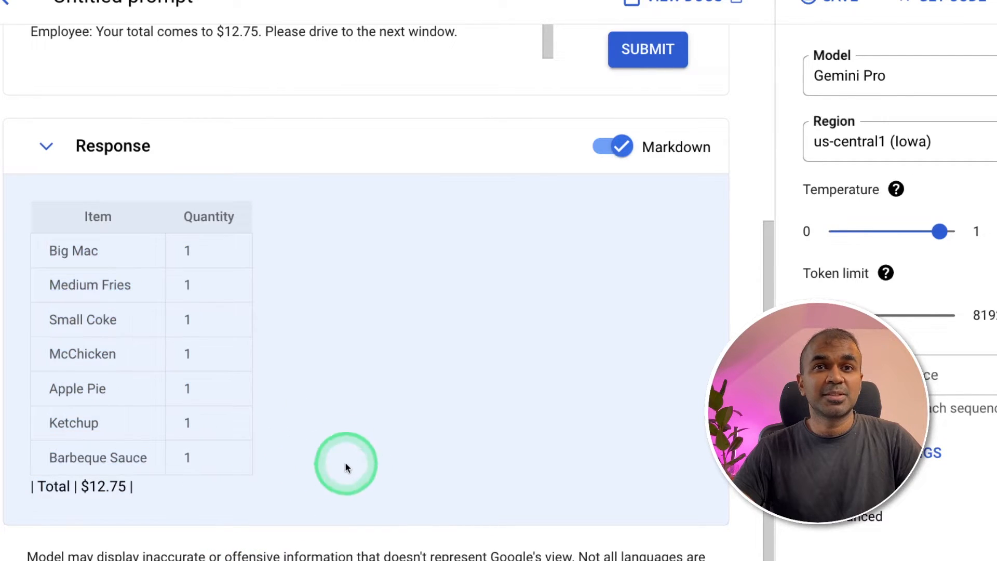
scroll(345, 462, up, 4)
- Replace 'table' with 'json', rerun, and highlight the order and total amount lines in the JSON
double_click(206, 150)
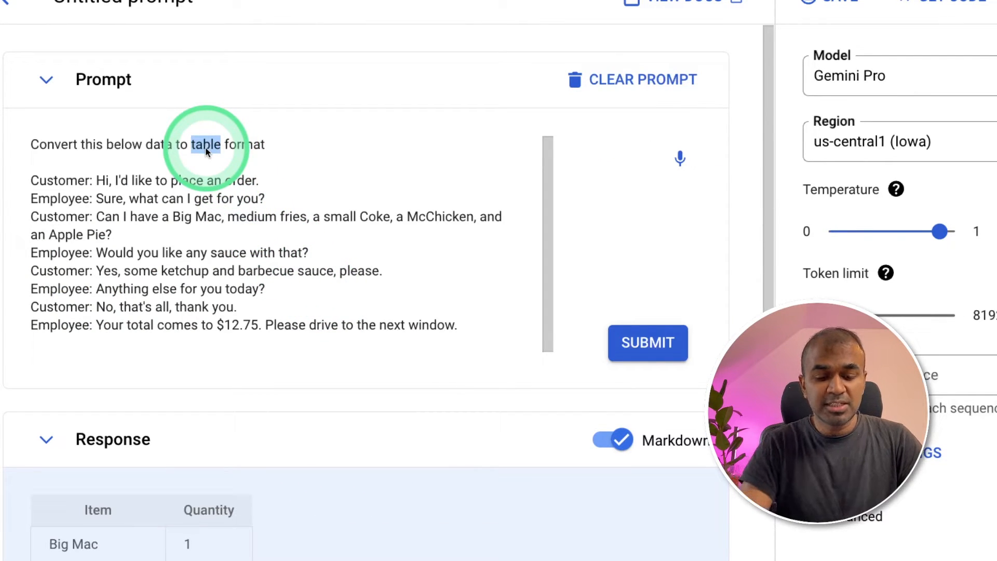
text(json)
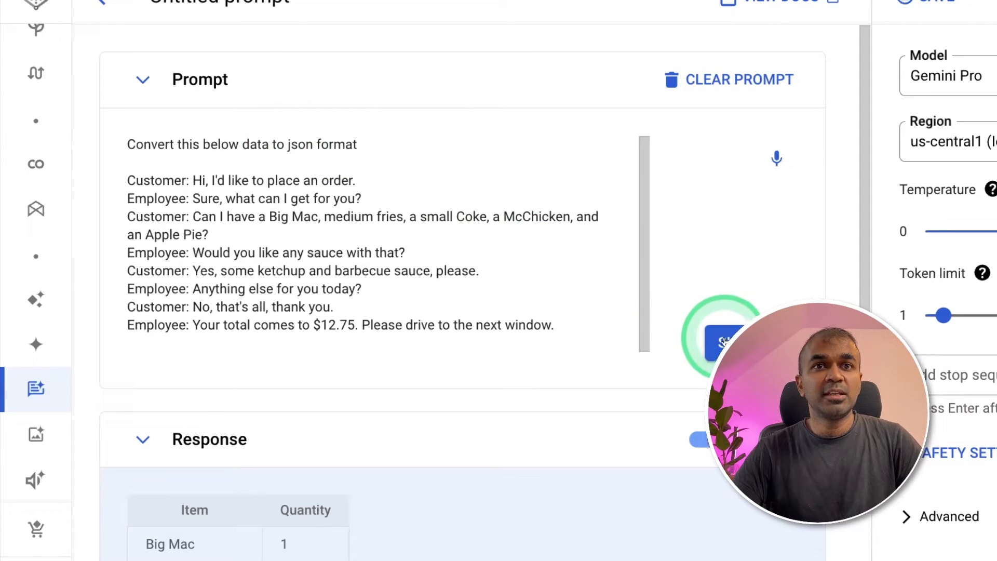
click(715, 341)
scroll(443, 430, down, 5)
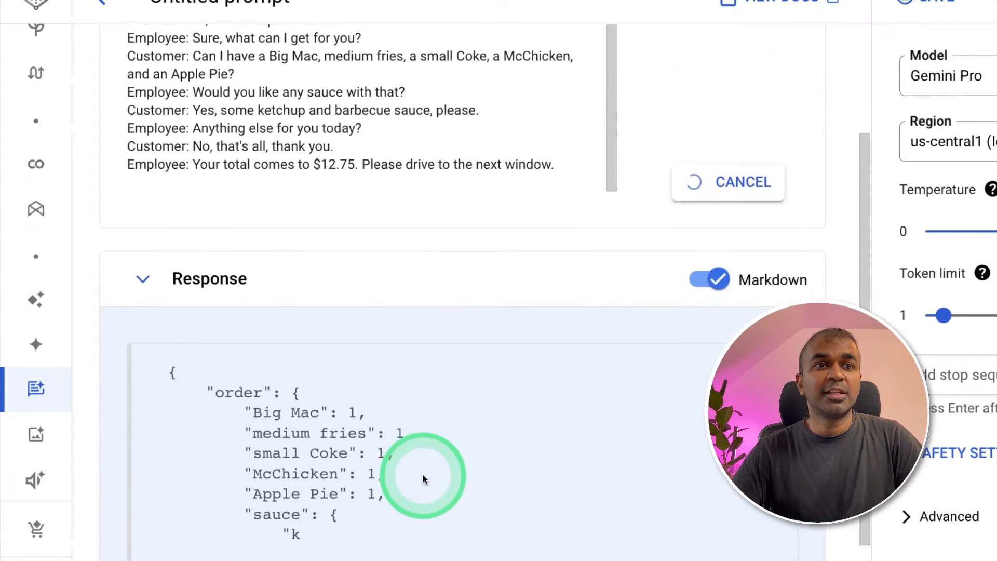
scroll(458, 491, down, 3)
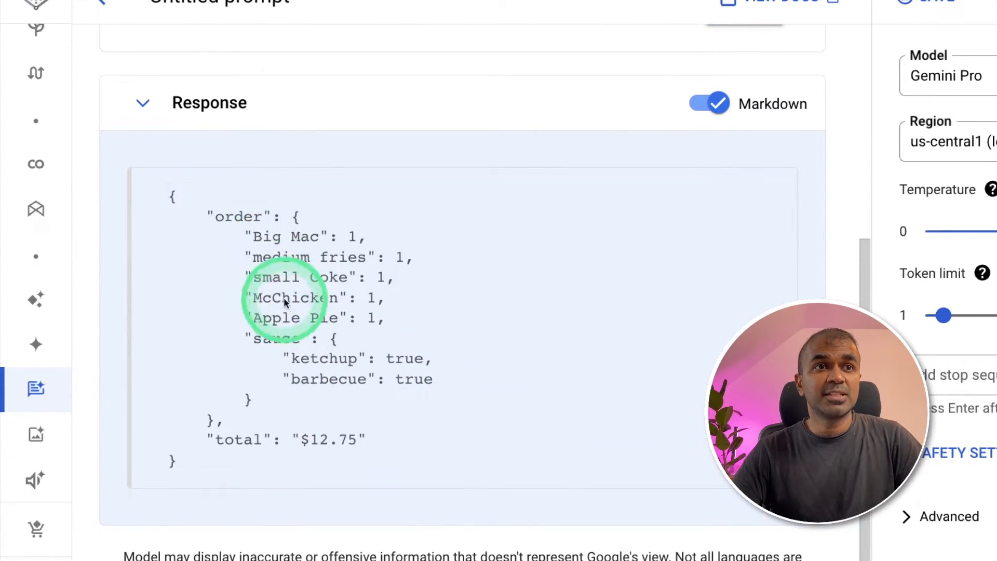
double_click(241, 226)
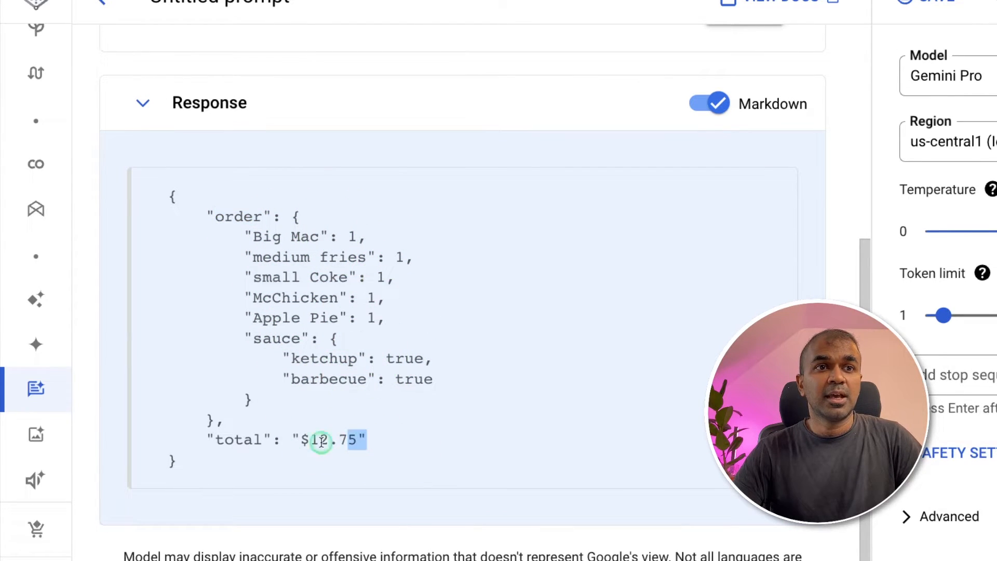
drag(367, 439, 209, 441)
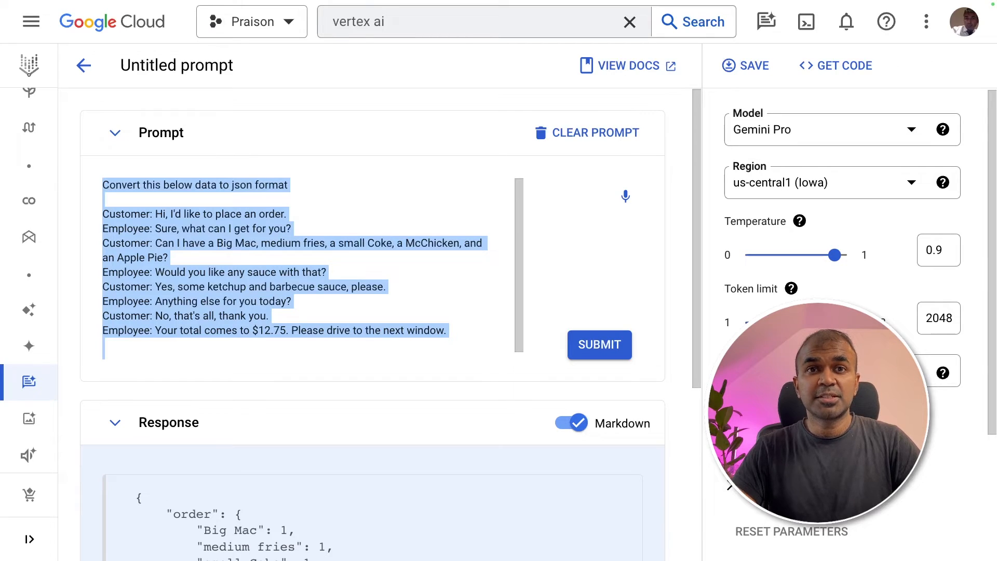
text(Generate a m)
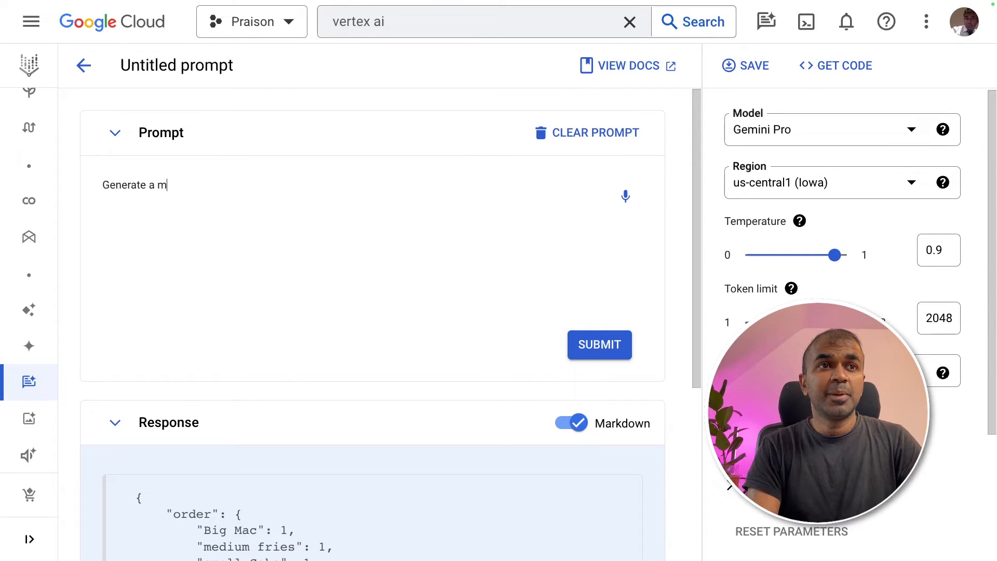
text(eal plan for t)
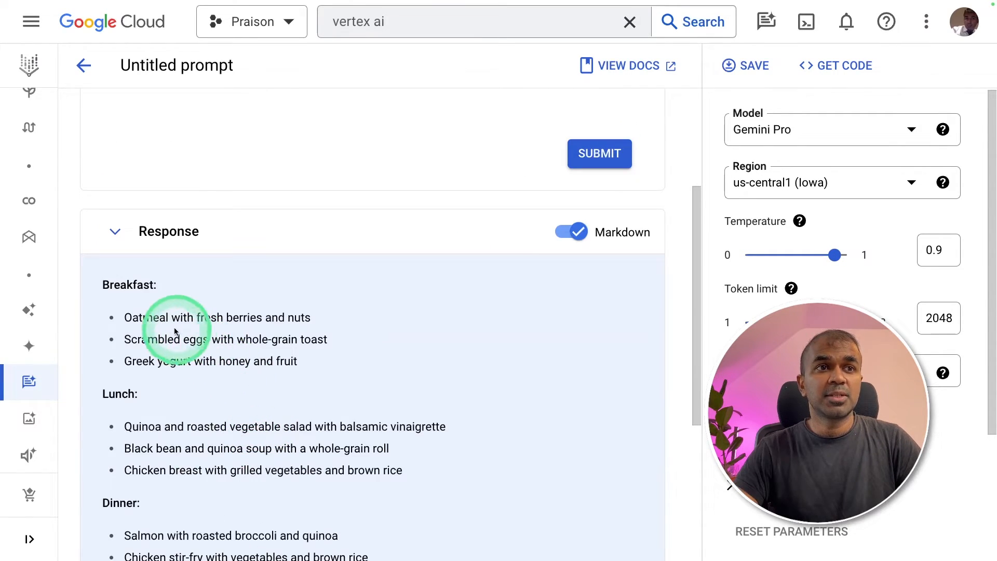
scroll(160, 367, down, 2)
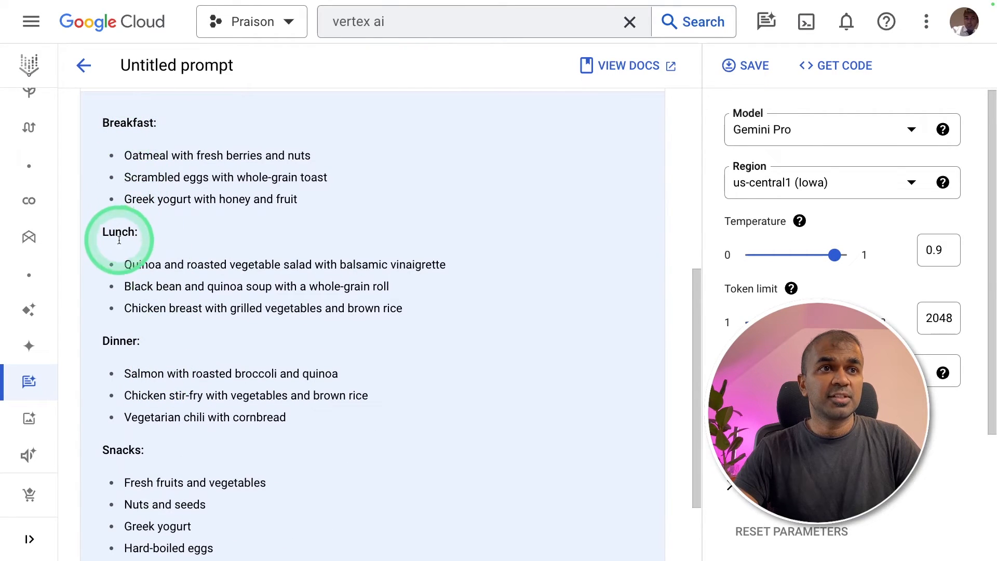
scroll(258, 390, up, 5)
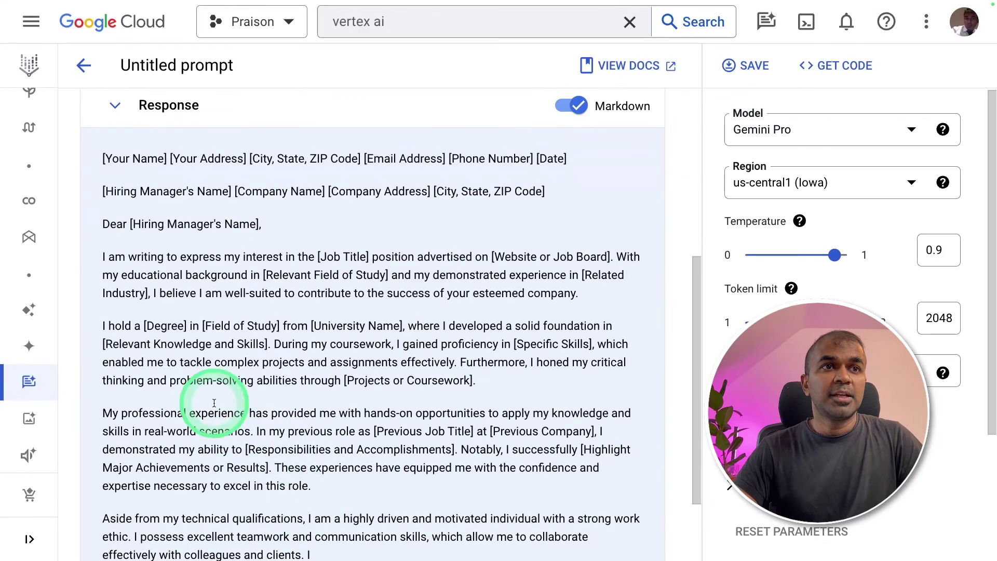
scroll(171, 271, down, 2)
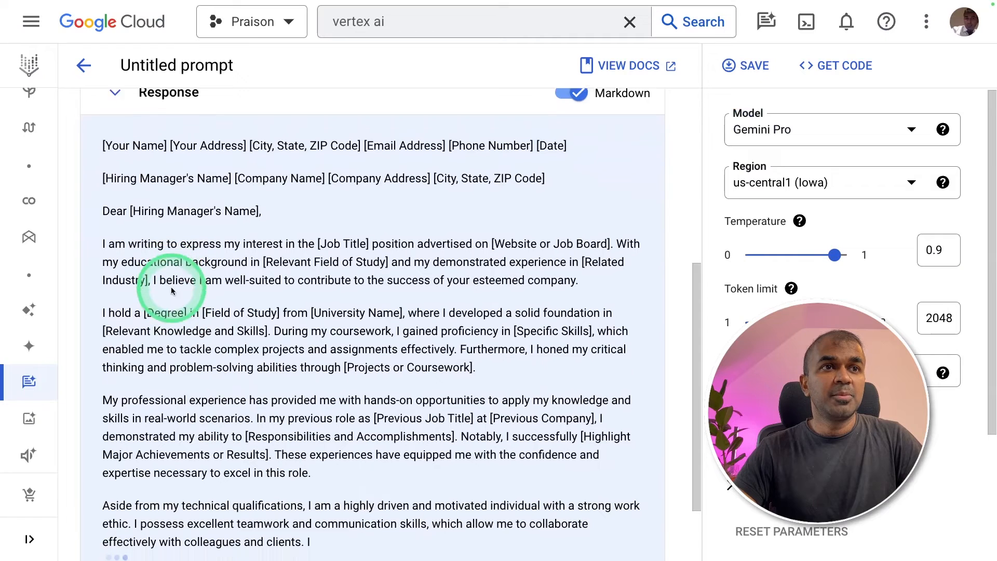
scroll(170, 272, down, 1)
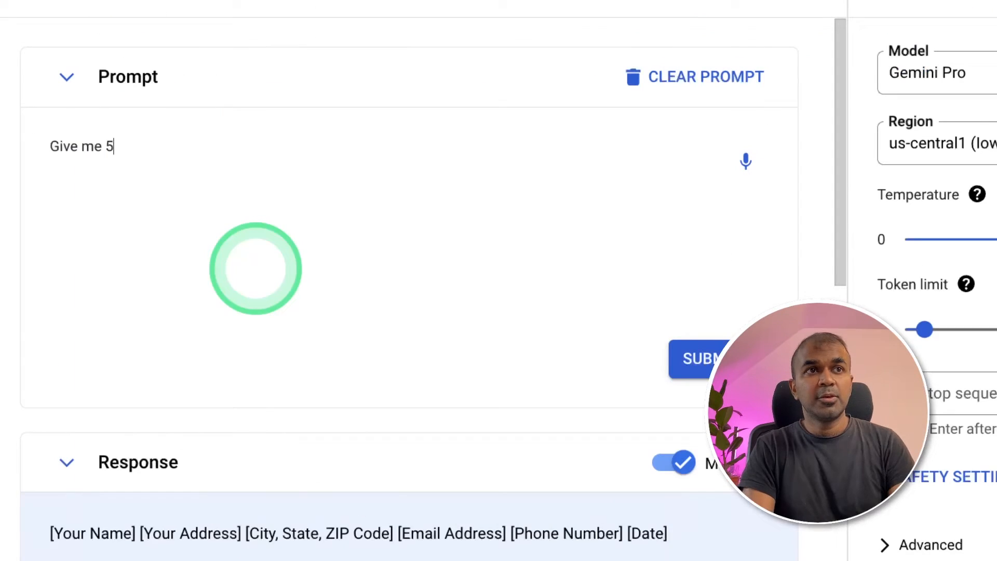
text(business ideas)
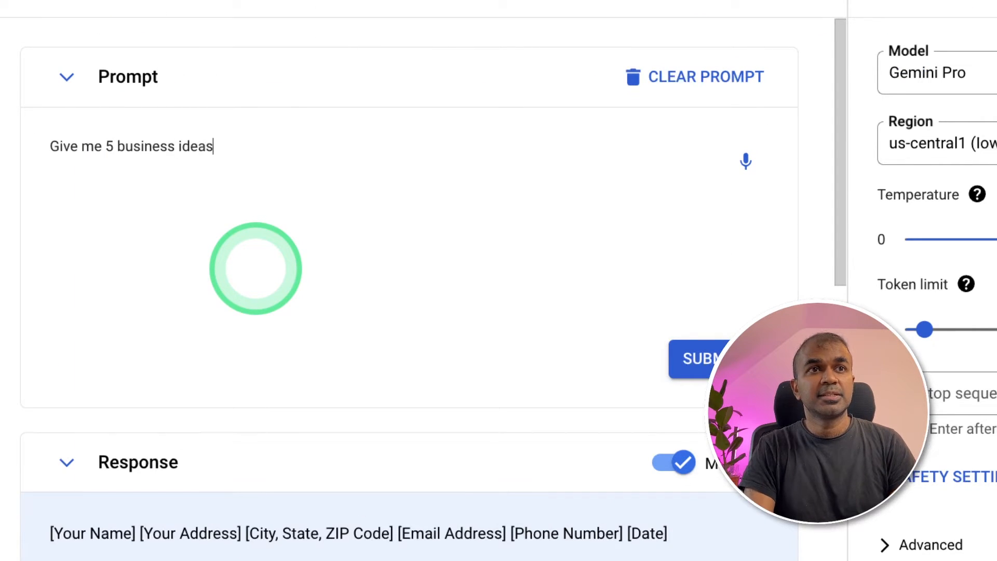
- Submit 'Give me 5 business ideas', then begin editing the prompt for the Python snake game
key(Return)
scroll(290, 373, down, 3)
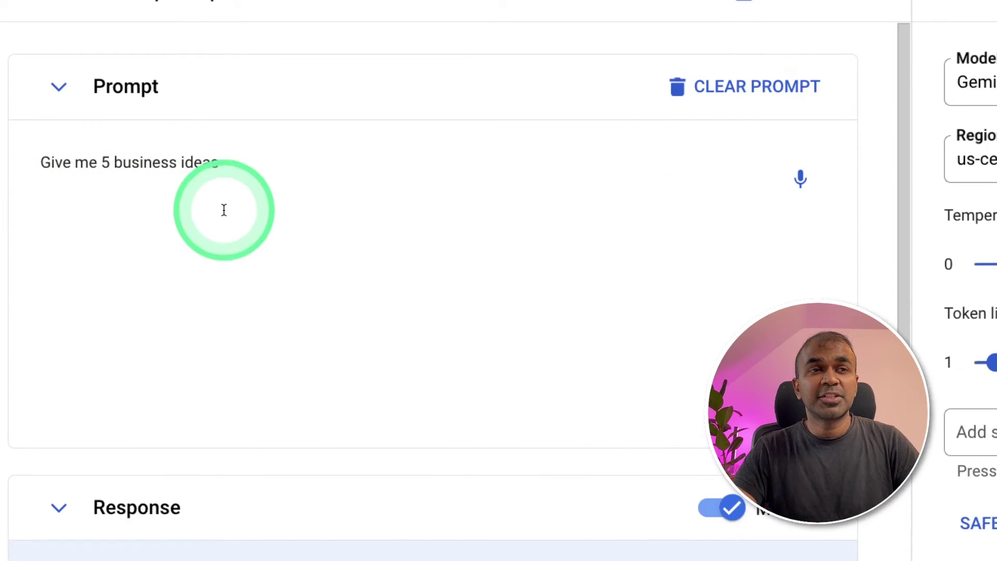
click(223, 210)
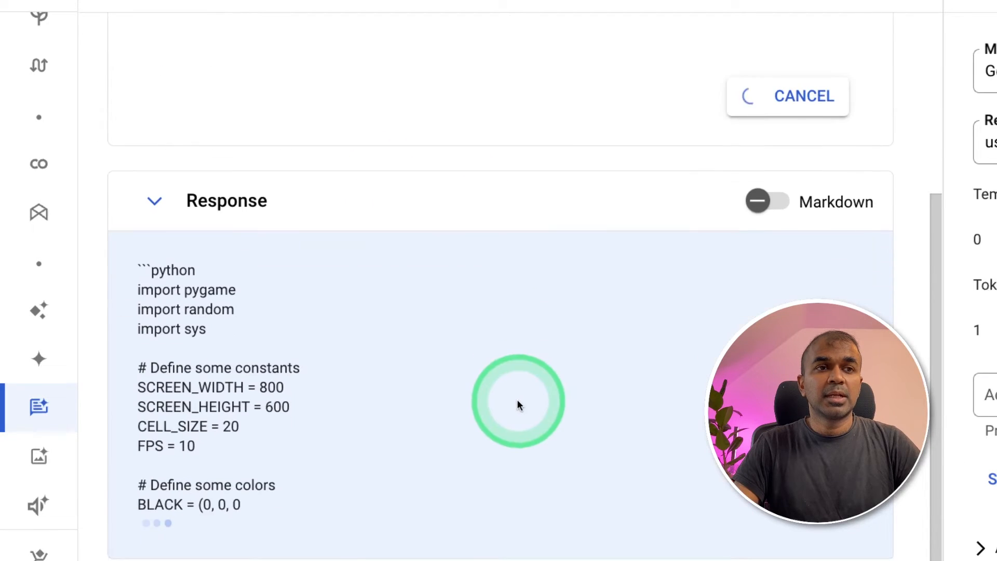
scroll(390, 390, down, 5)
scroll(527, 340, down, 10)
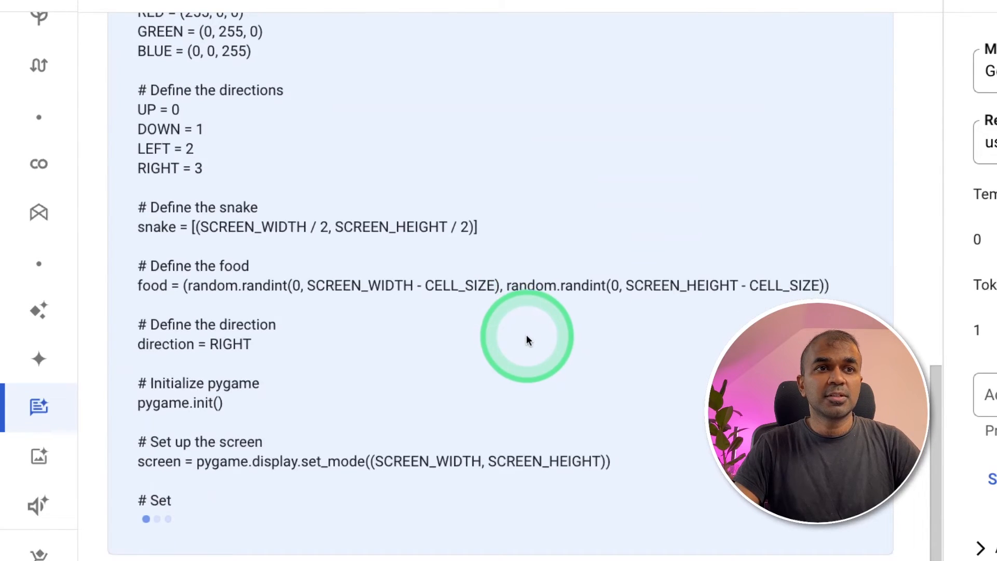
- Select Gemini Pro's generated pygame snake game code to copy into snake.py
drag(431, 467, 249, 266)
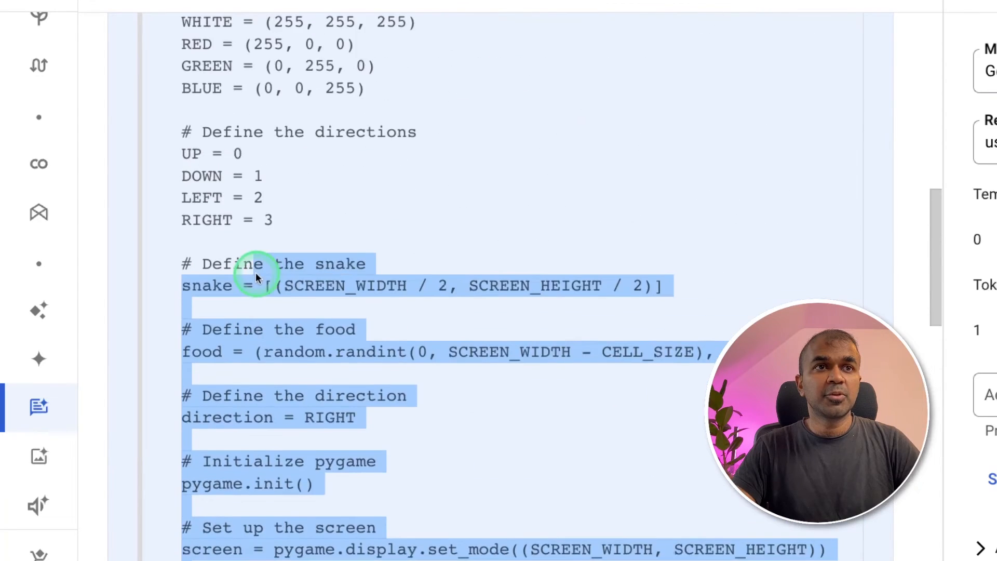
scroll(249, 266, up, 5)
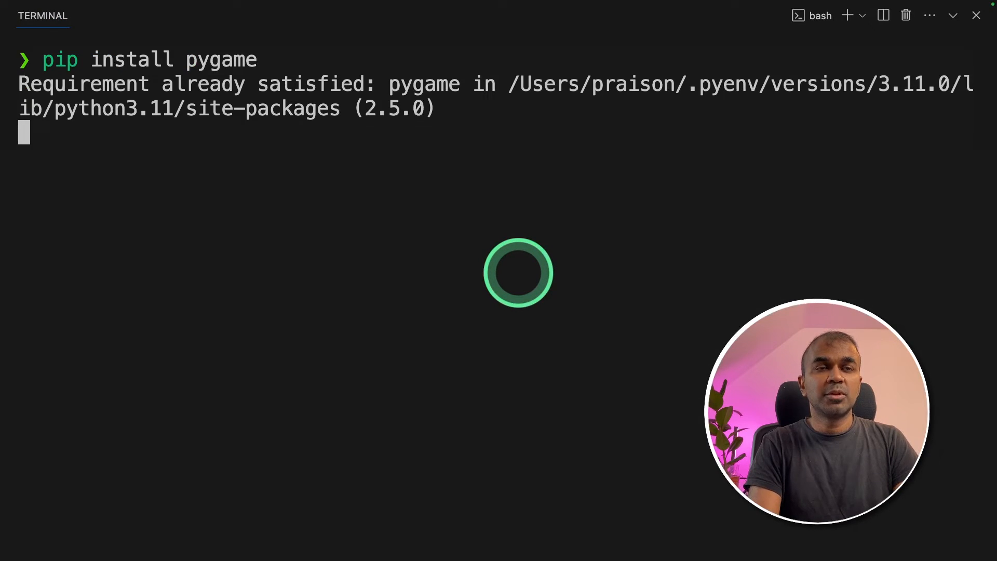
text(python snake.py)
- Run 'python snake.py' and steer the snake right and down toward the red food
key(Return)
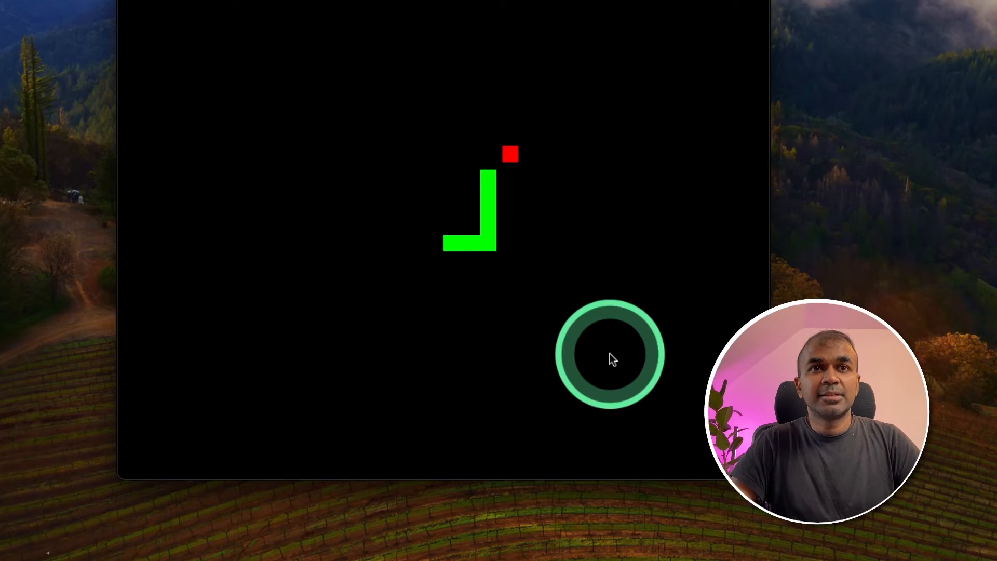
key(Right)
key(Down)
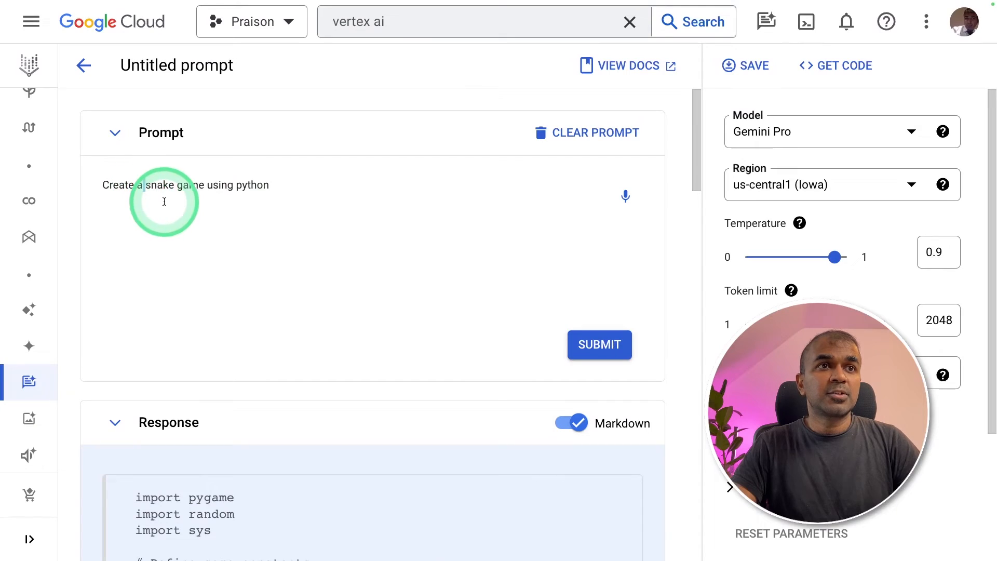
- Change 'snake' to 'tic tac toe', submit, and select the generated tic-tac-toe code for tictactoe.py
double_click(161, 185)
text(tic tac toe)
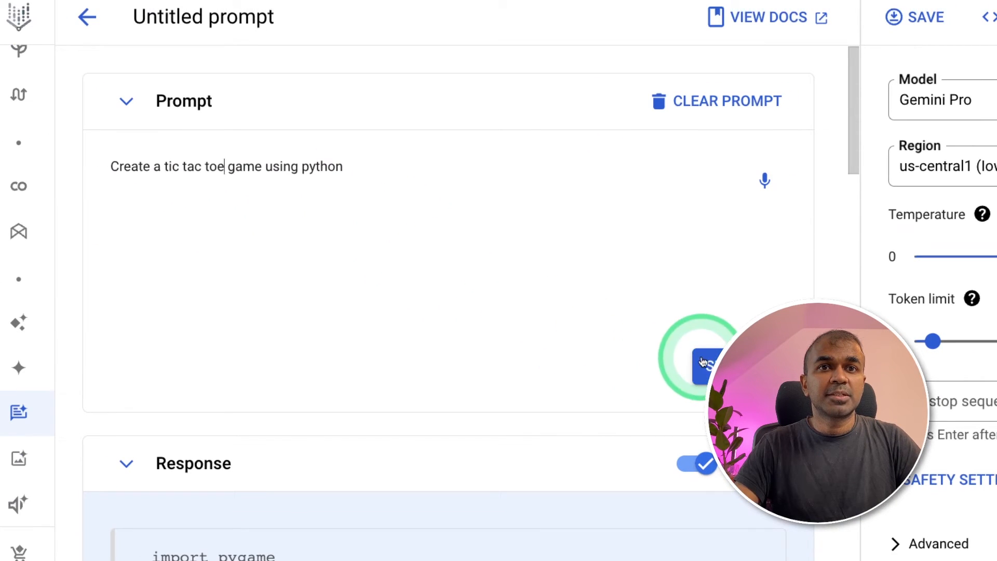
click(713, 365)
scroll(482, 396, down, 3)
drag(483, 396, 172, 250)
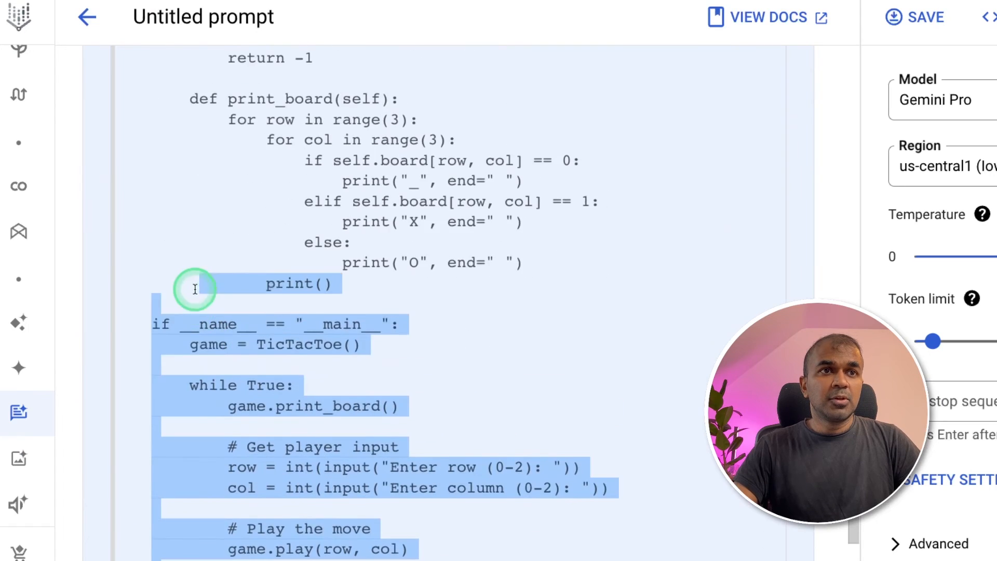
scroll(173, 250, up, 10)
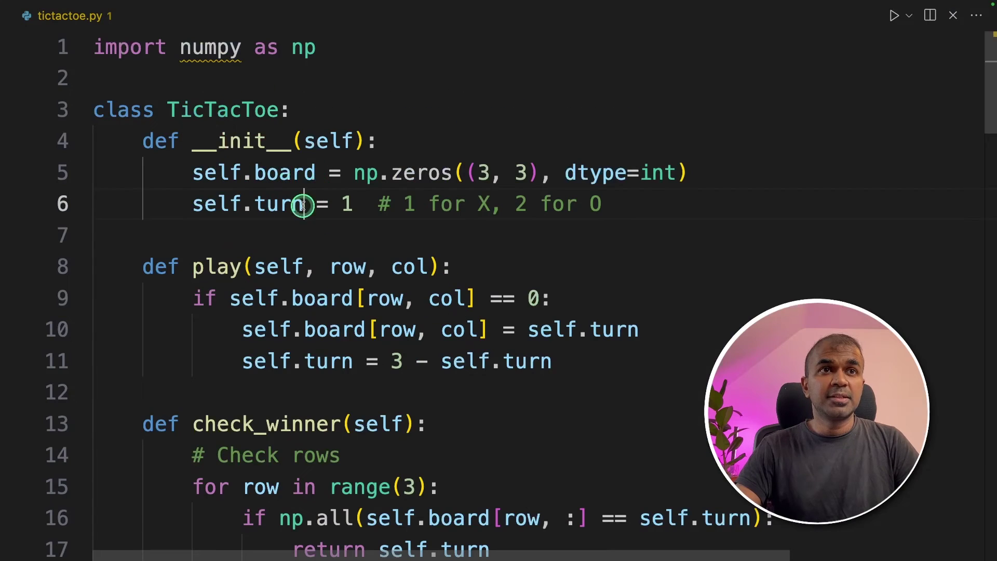
- Install numpy in a cleared VS Code terminal and run 'python tictactoe.py'
click(302, 204)
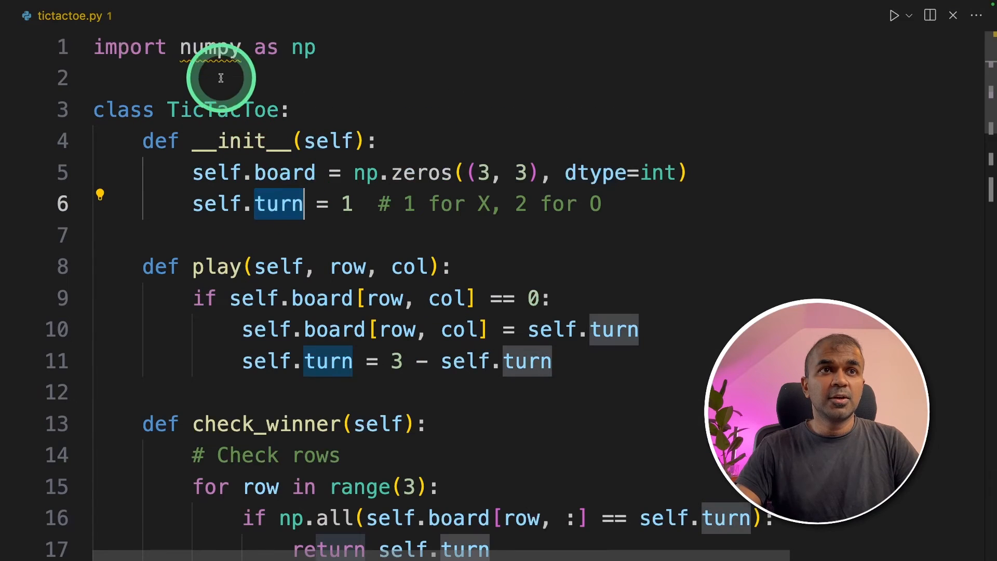
double_click(208, 46)
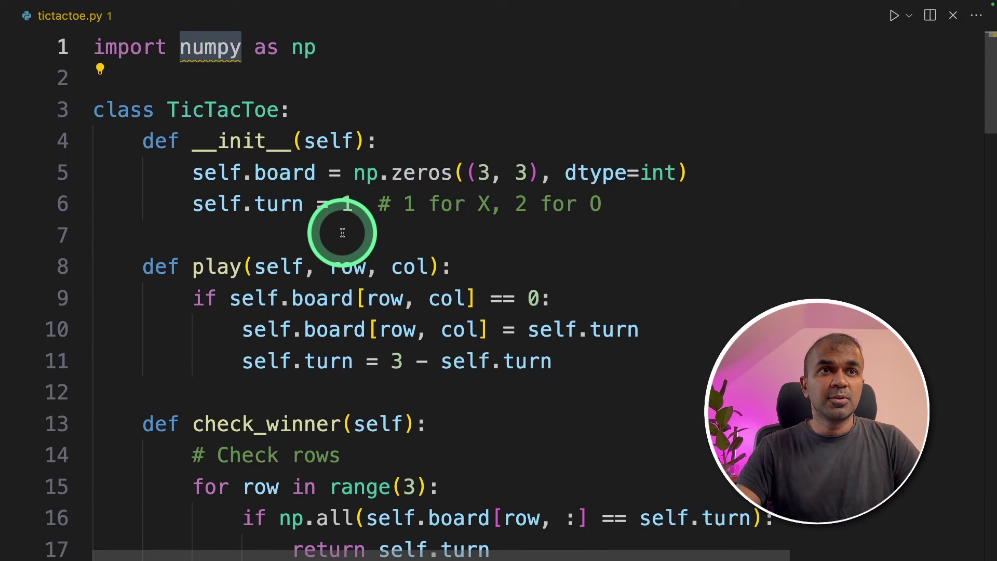
key(ctrl+grave)
key(ctrl+l)
text(pip i)
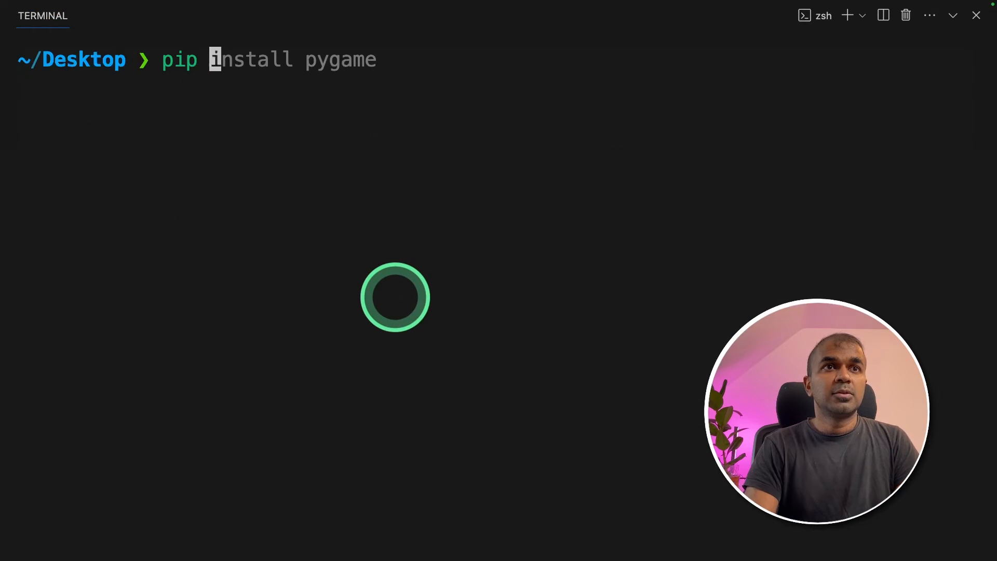
text(mpy)
key(Return)
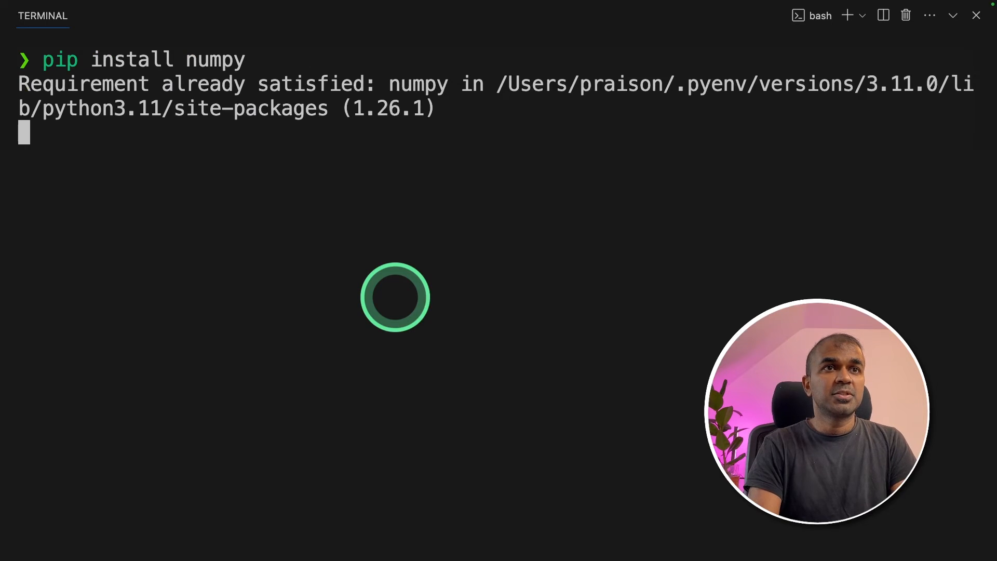
text(python ti)
key(Right)
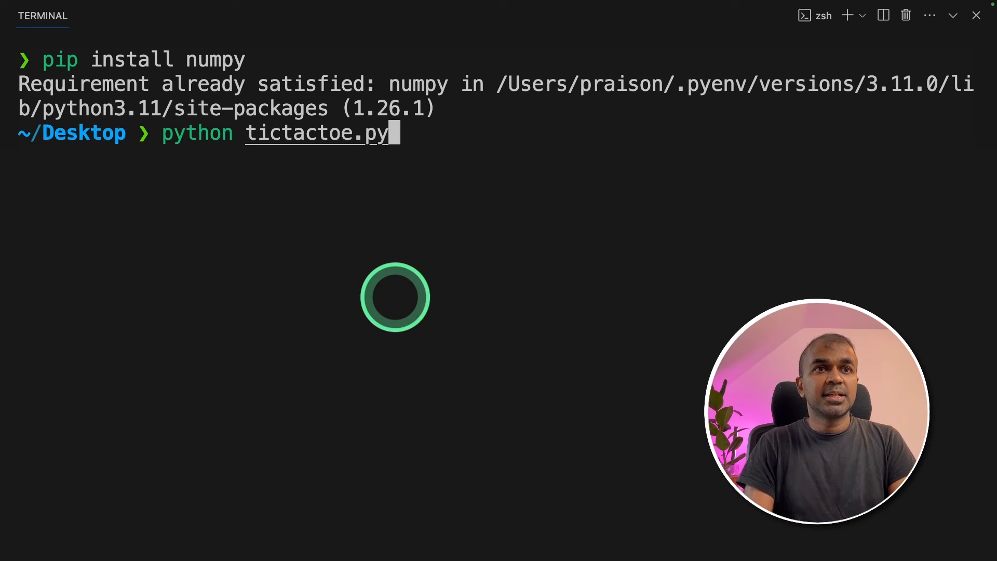
key(Return)
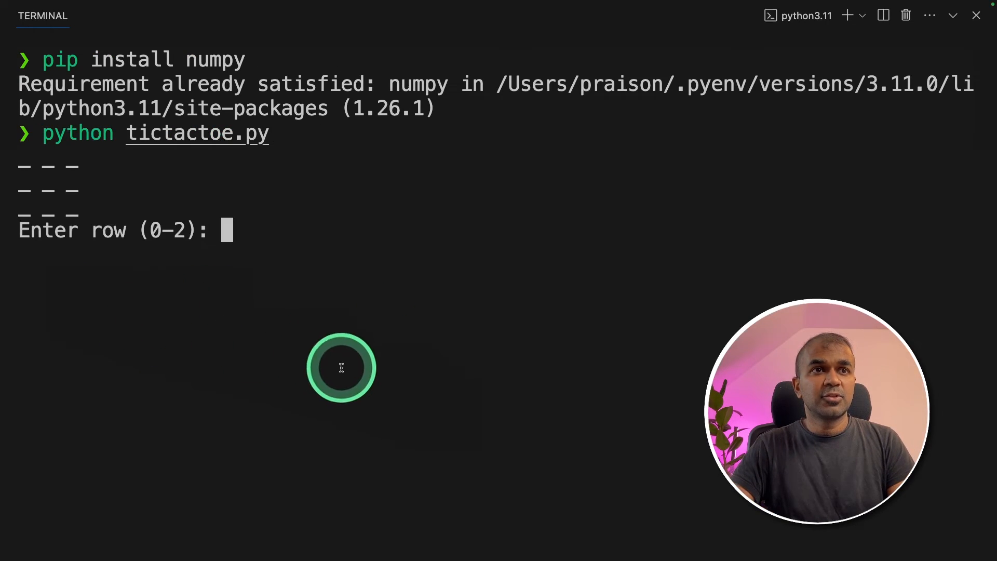
text(0)
- Enter row/column moves for X and O until X completes the top row
key(Return)
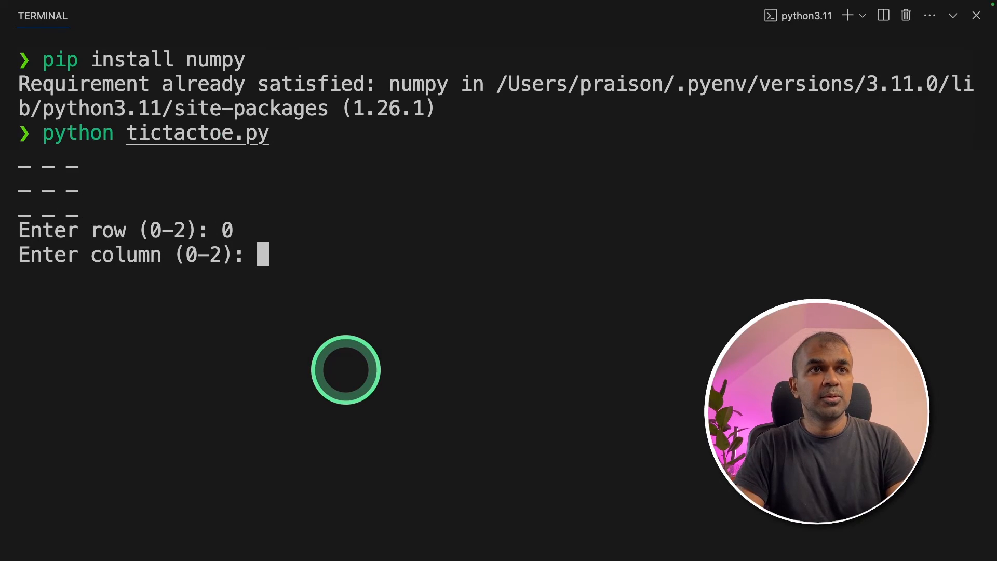
text(2)
key(Return)
text(1)
key(Return)
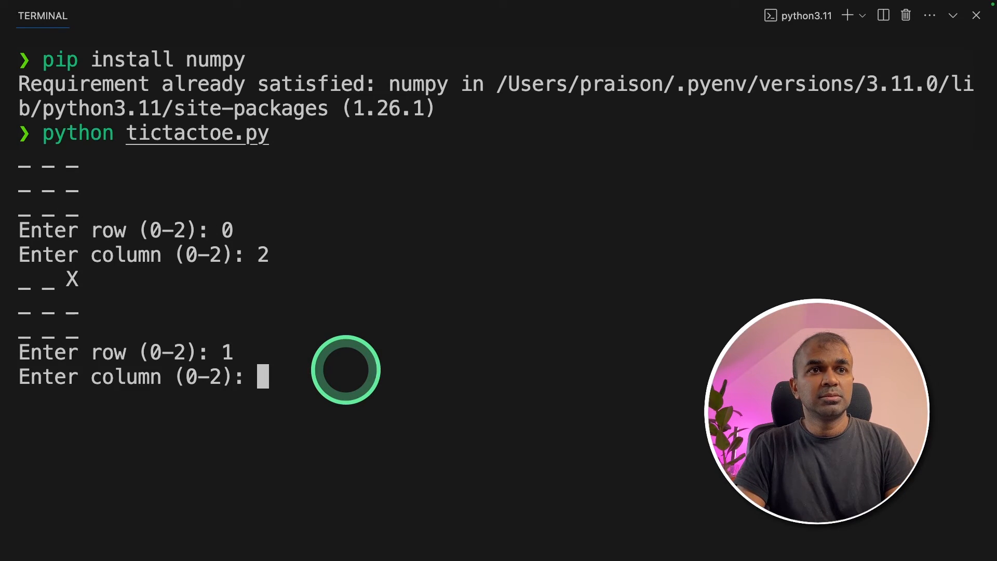
text(1)
key(Return)
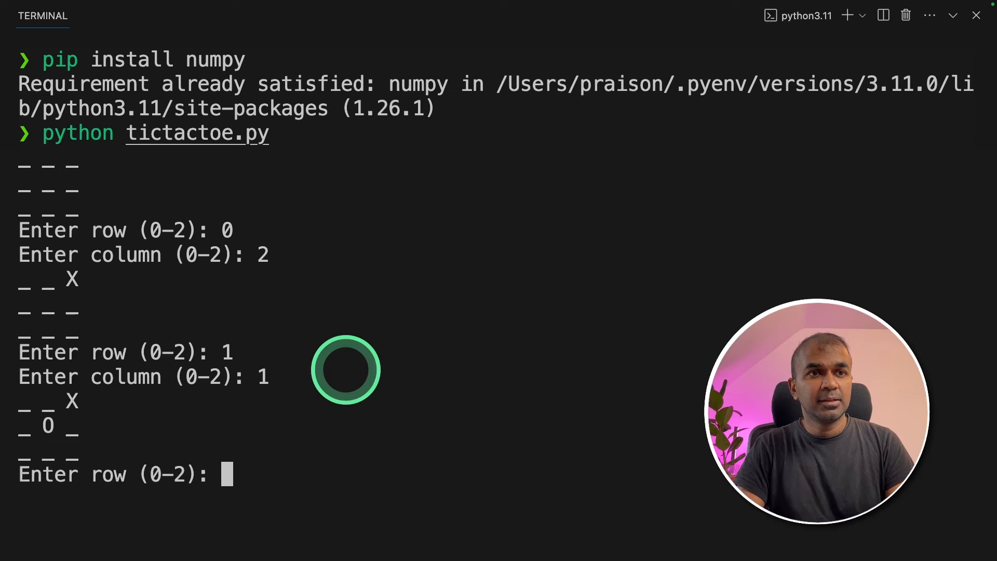
text(02)
key(BackSpace)
key(Return)
text(1)
key(Return)
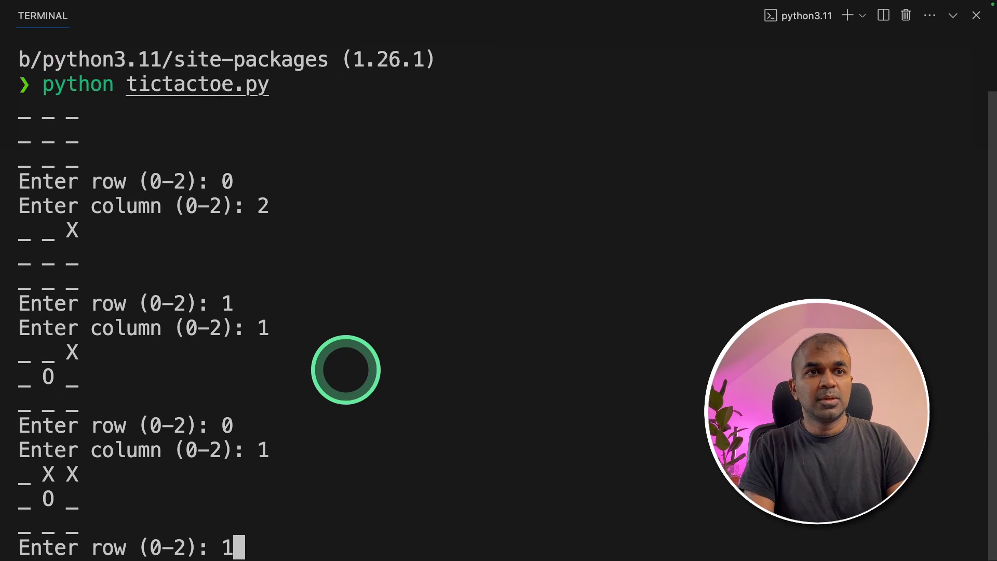
key(Return)
text(2)
key(Return)
text(0)
key(Return)
text(0)
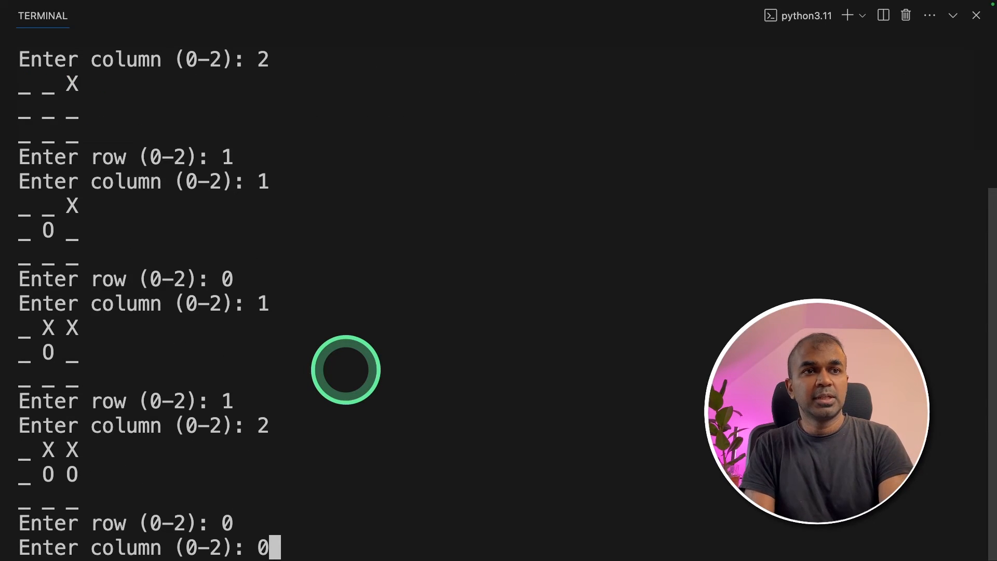
key(Return)
text(0)
key(Return)
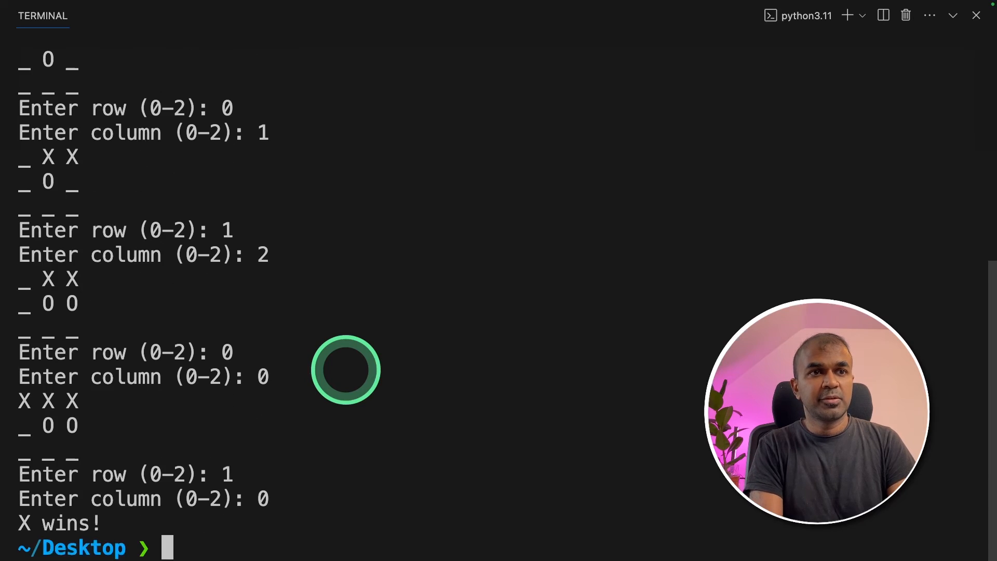
- Highlight the 'X wins!' message and winning row, then send the space invader request to Gemini Pro
drag(112, 523, 19, 522)
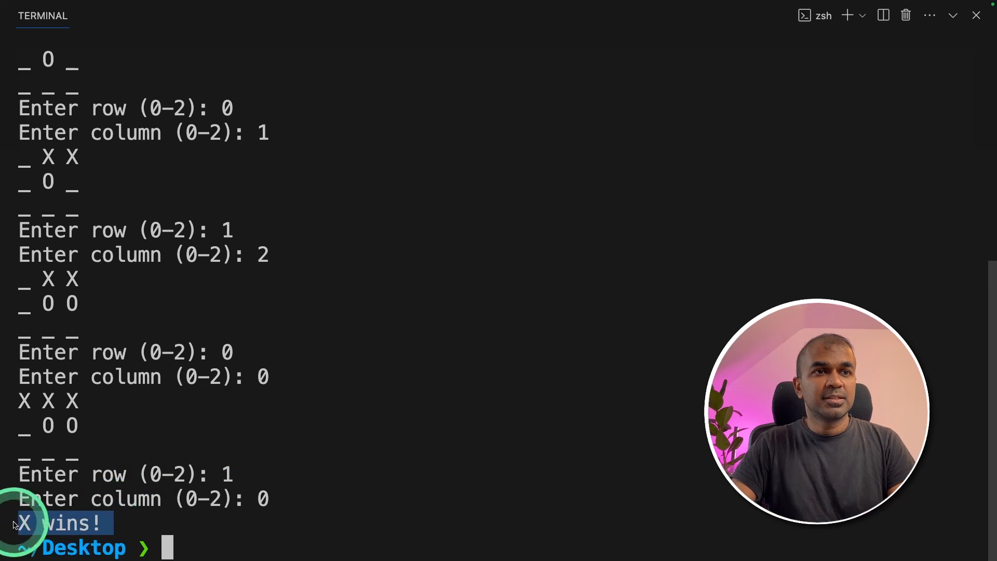
drag(80, 399, 18, 400)
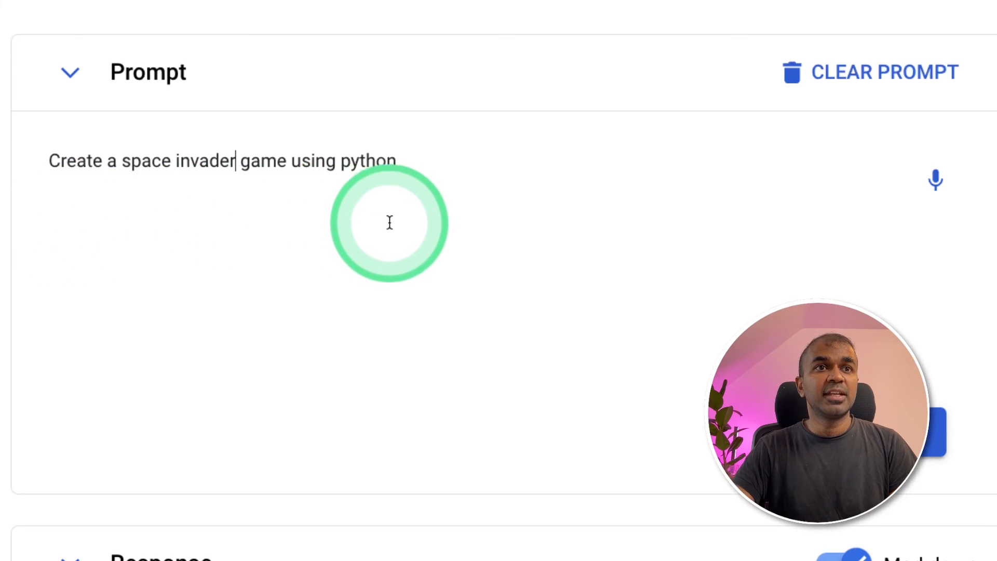
click(566, 369)
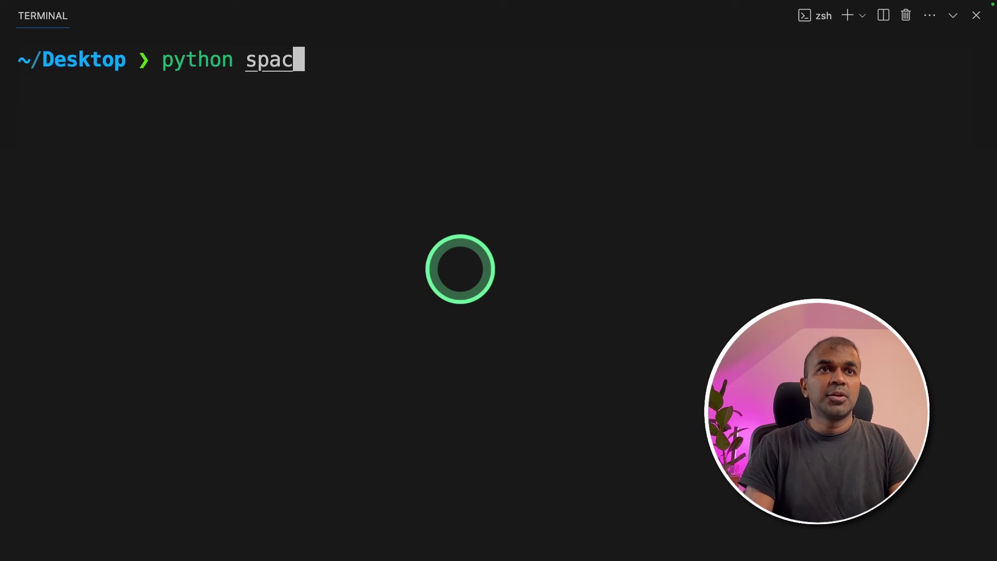
- Run 'python spaceinvader.py', hit the missing player.png FileNotFoundError, and clear the terminal
key(Tab)
key(Return)
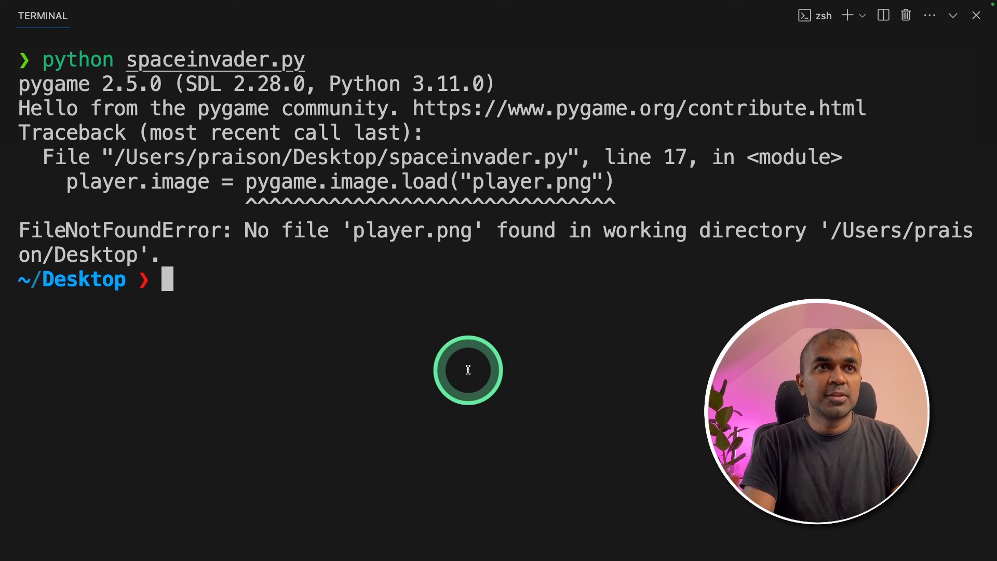
text(clear)
key(Return)
text(python spaceinvader.py)
- Rerun the script, note the missing enemy.png, add both images and launch it without errors
key(Return)
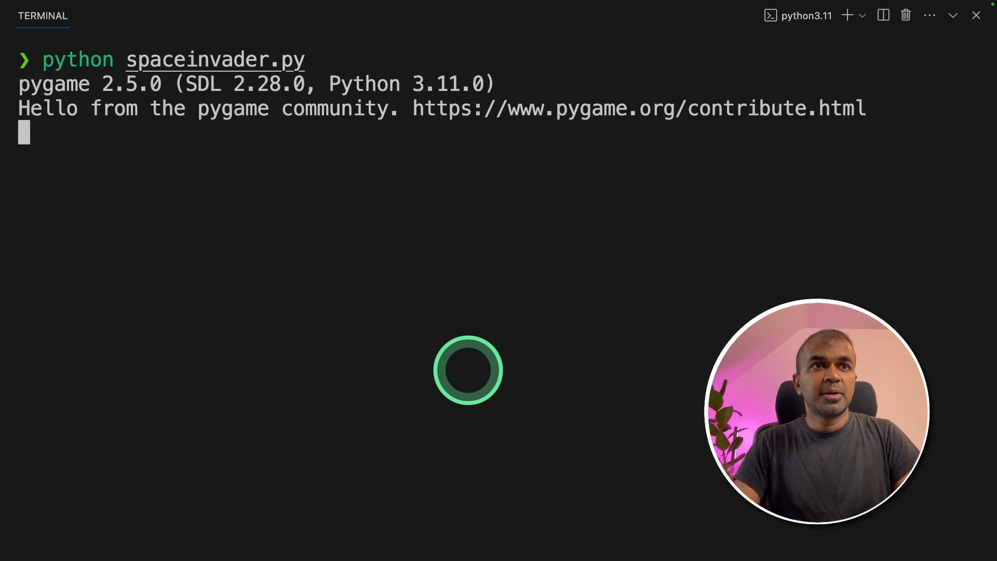
double_click(405, 231)
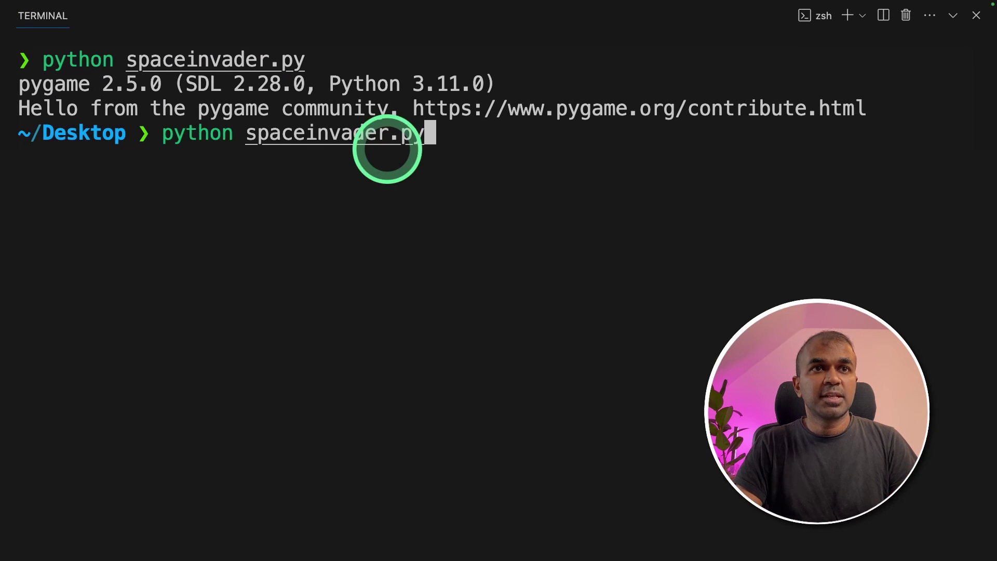
key(Return)
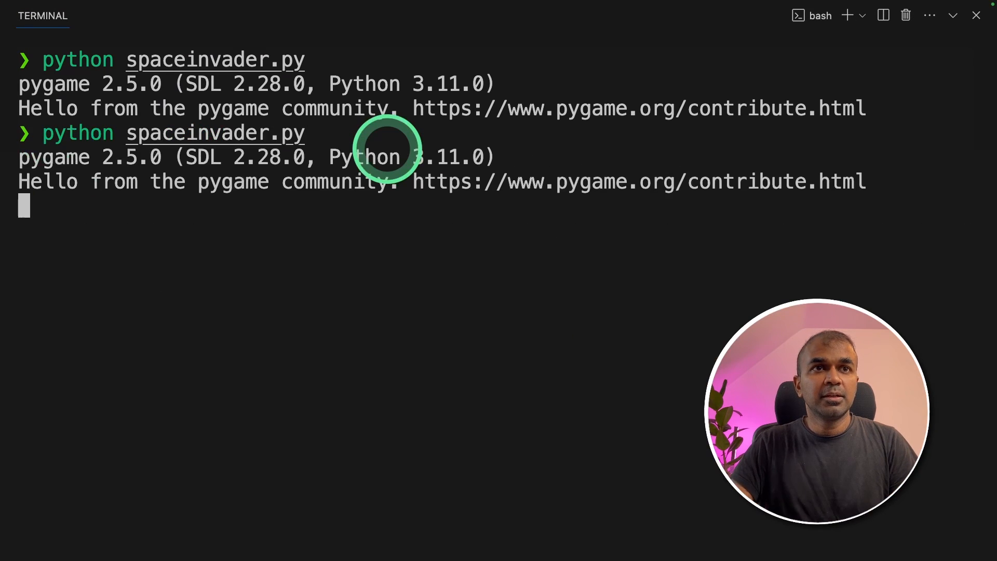